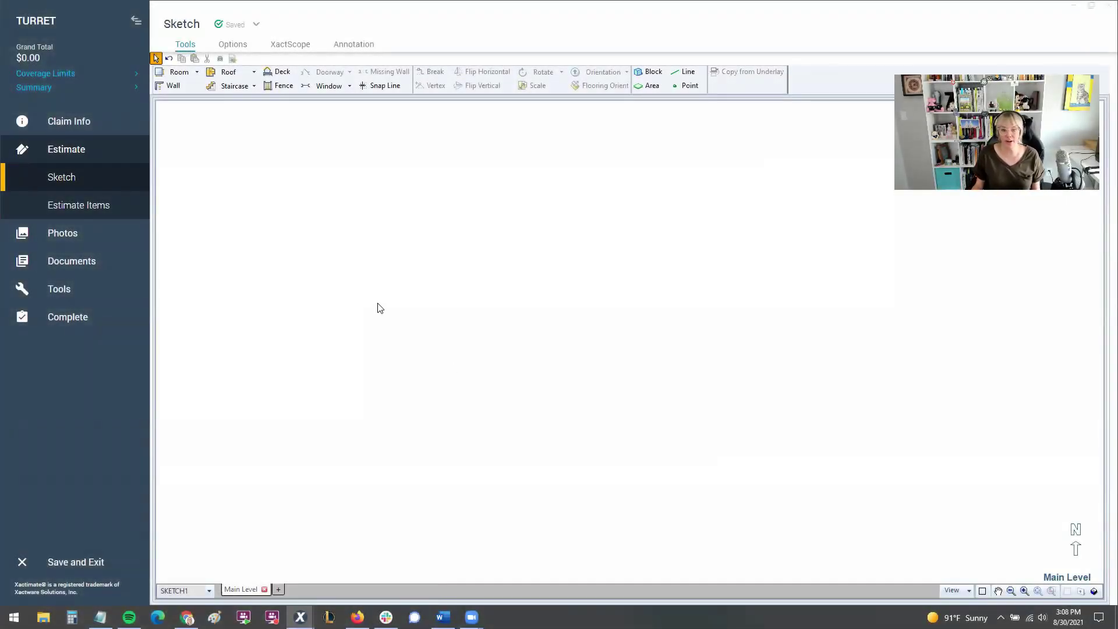
Step: Place a new gable roof in the sketch and set its width to 60 feet
{"action": "left_click", "coordinate": [255, 72]}
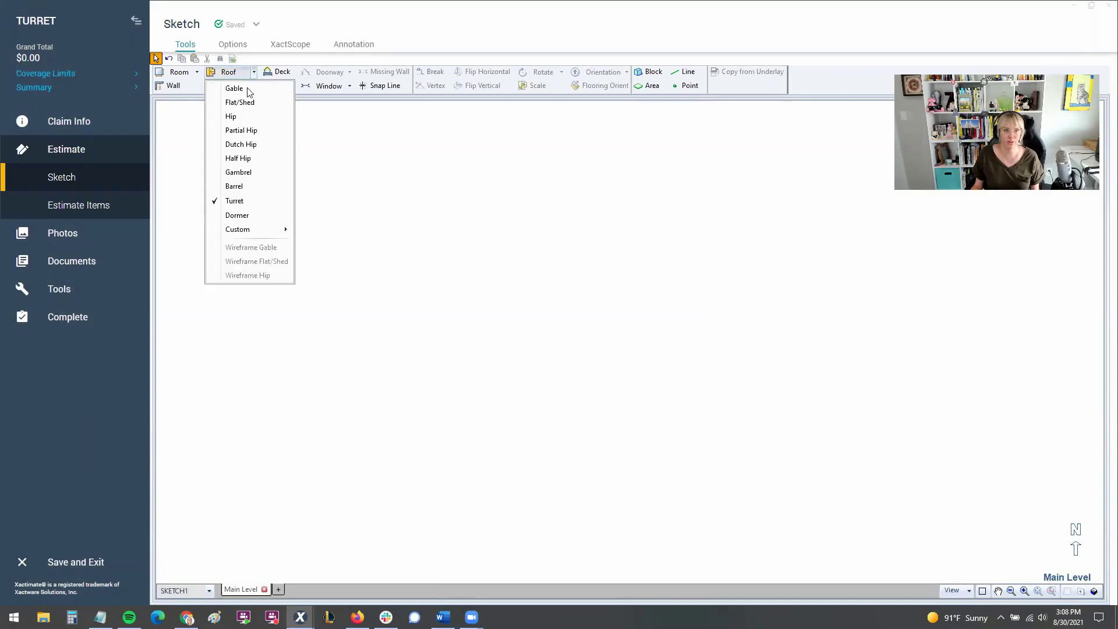
{"action": "left_click", "coordinate": [236, 86]}
{"action": "left_click", "coordinate": [443, 208]}
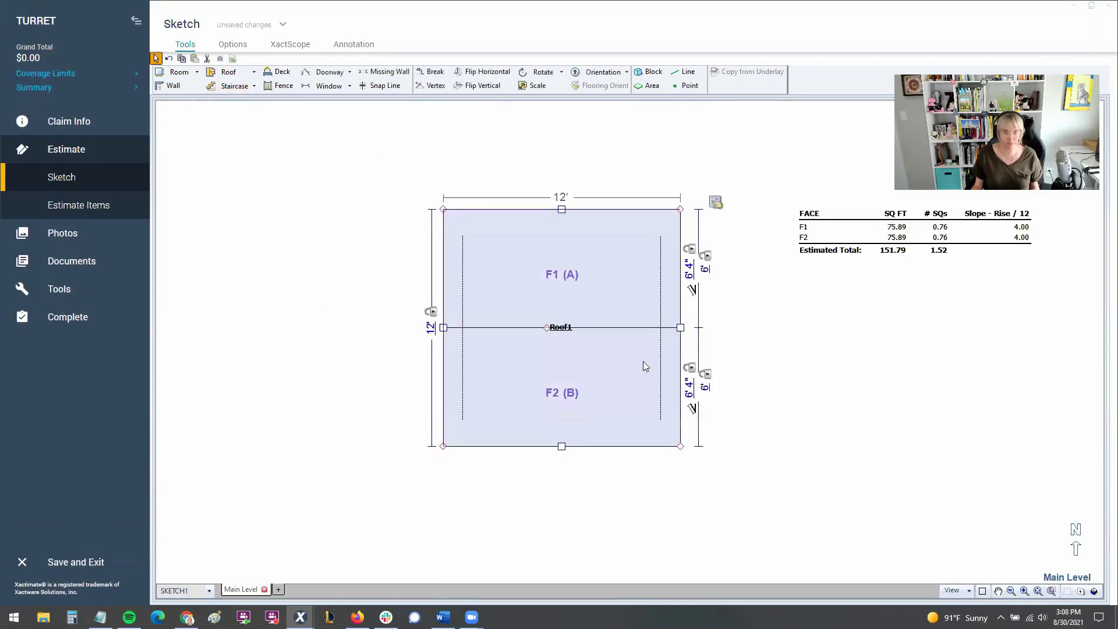
{"action": "left_click_drag", "start_coordinate": [680, 327], "coordinate": [682, 327]}
{"action": "left_click", "coordinate": [561, 197]}
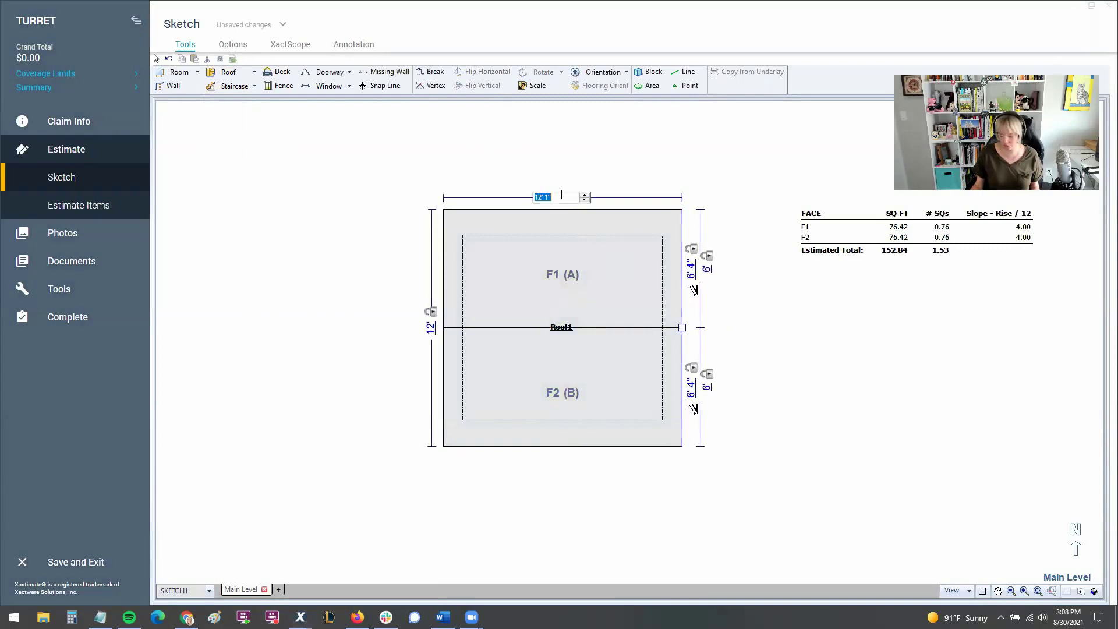
{"action": "type", "text": "15"}
{"action": "key", "text": "Return"}
{"action": "left_click", "coordinate": [591, 327]}
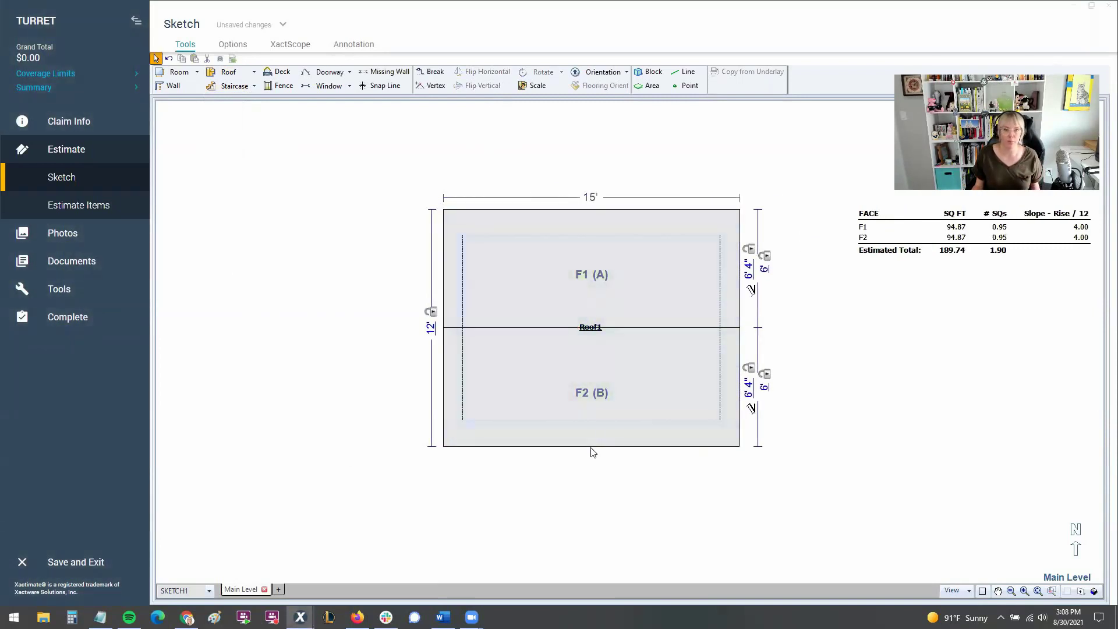
{"action": "left_click", "coordinate": [739, 327]}
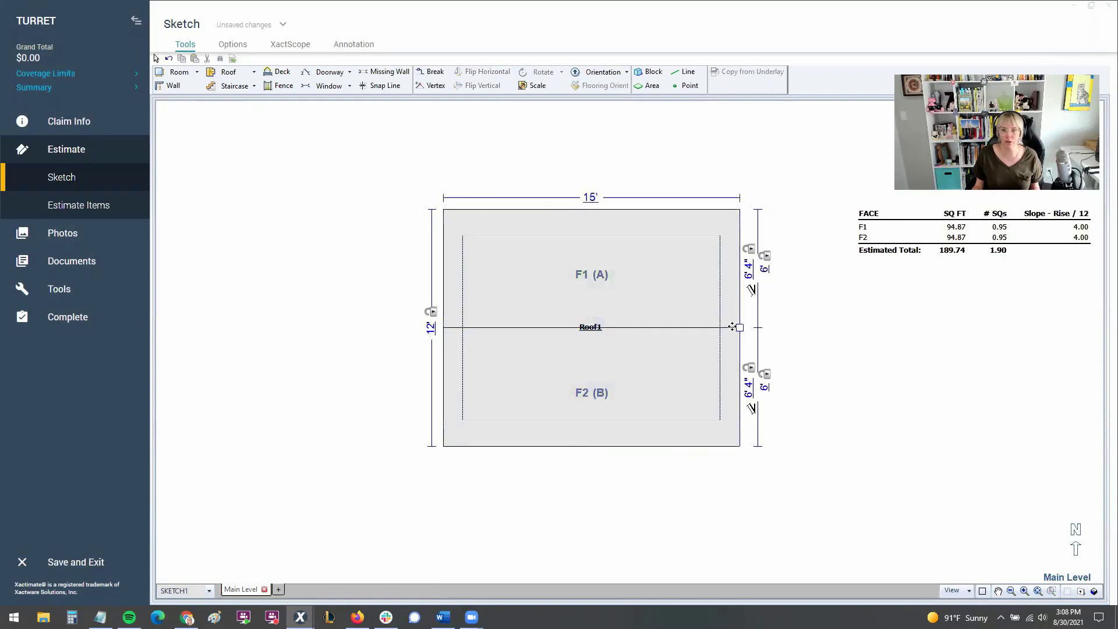
{"action": "left_click", "coordinate": [591, 197]}
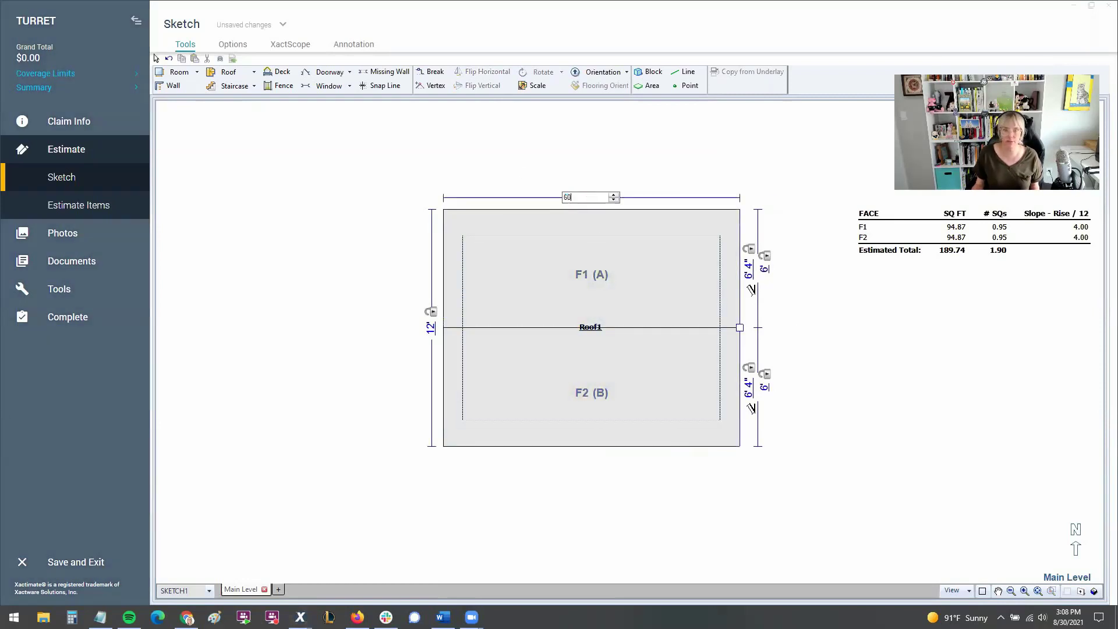
{"action": "key", "text": "Return"}
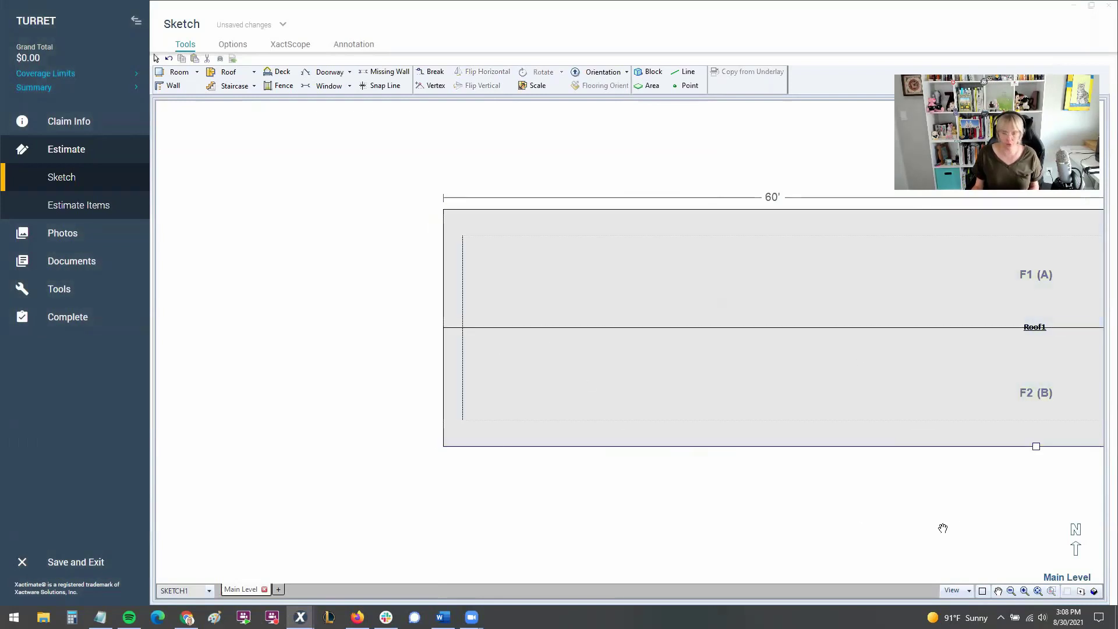
Step: Change the gable roof's depth from 12 to 35 feet
{"action": "mouse_move", "coordinate": [943, 528]}
{"action": "middle_mouse_down"}
{"action": "mouse_move", "coordinate": [582, 491]}
{"action": "mouse_move", "coordinate": [374, 495]}
{"action": "mouse_move", "coordinate": [332, 446]}
{"action": "middle_mouse_up"}
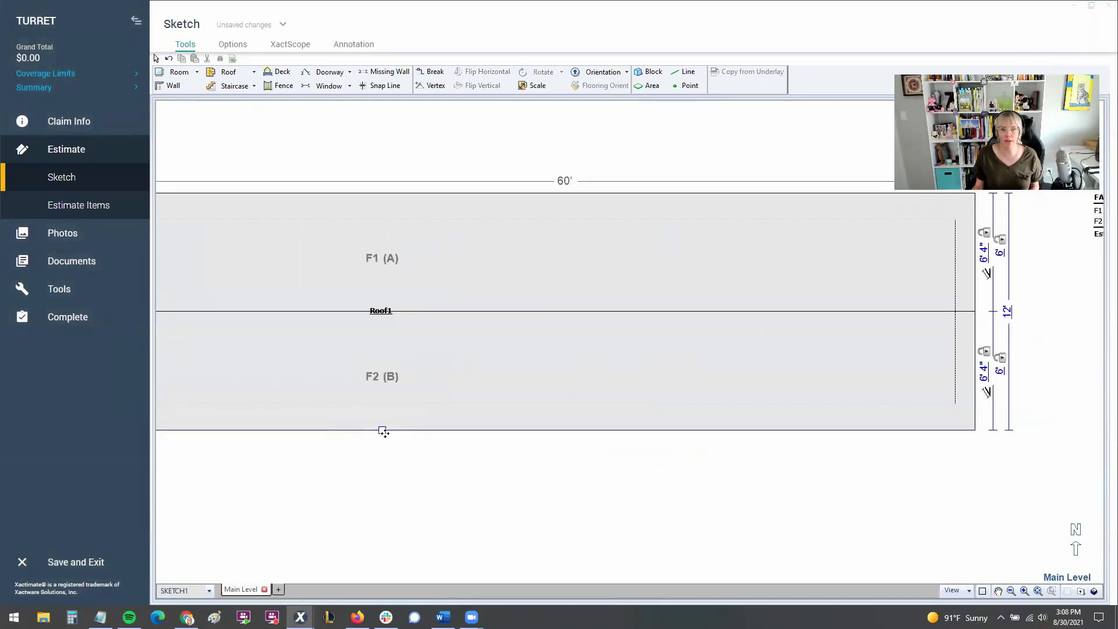
{"action": "left_click", "coordinate": [412, 302]}
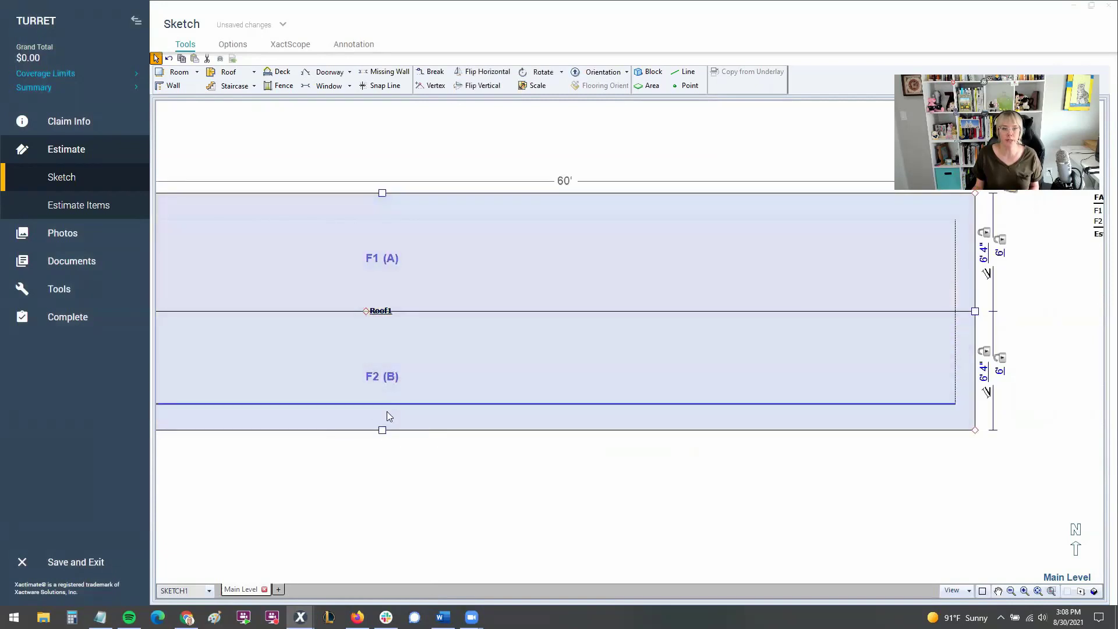
{"action": "left_click", "coordinate": [1037, 318]}
{"action": "left_click", "coordinate": [1010, 312]}
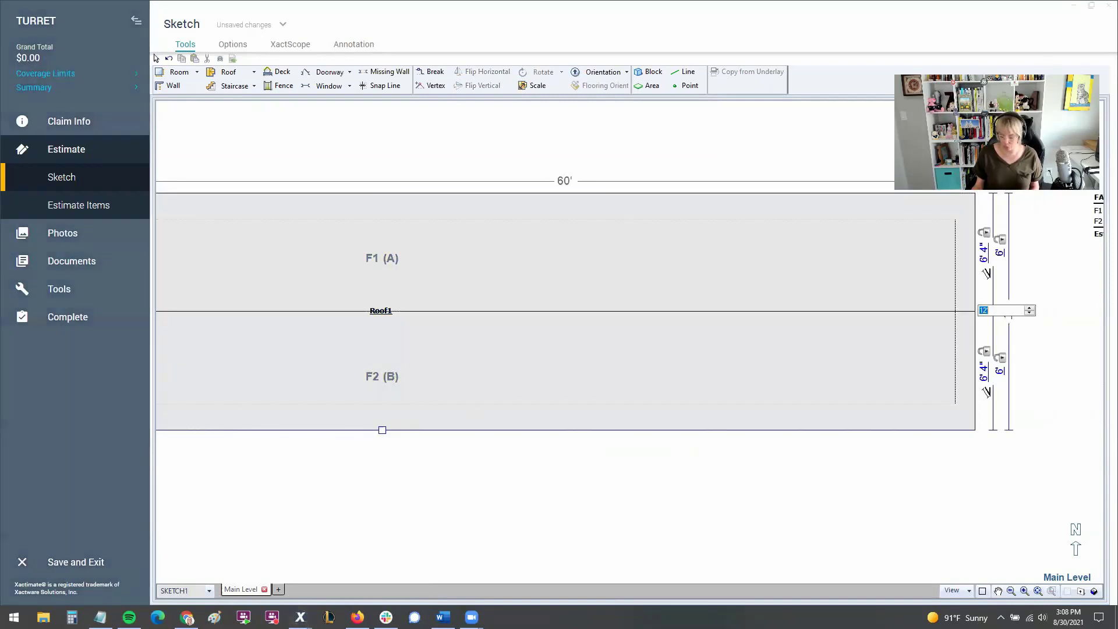
{"action": "key", "text": "Return"}
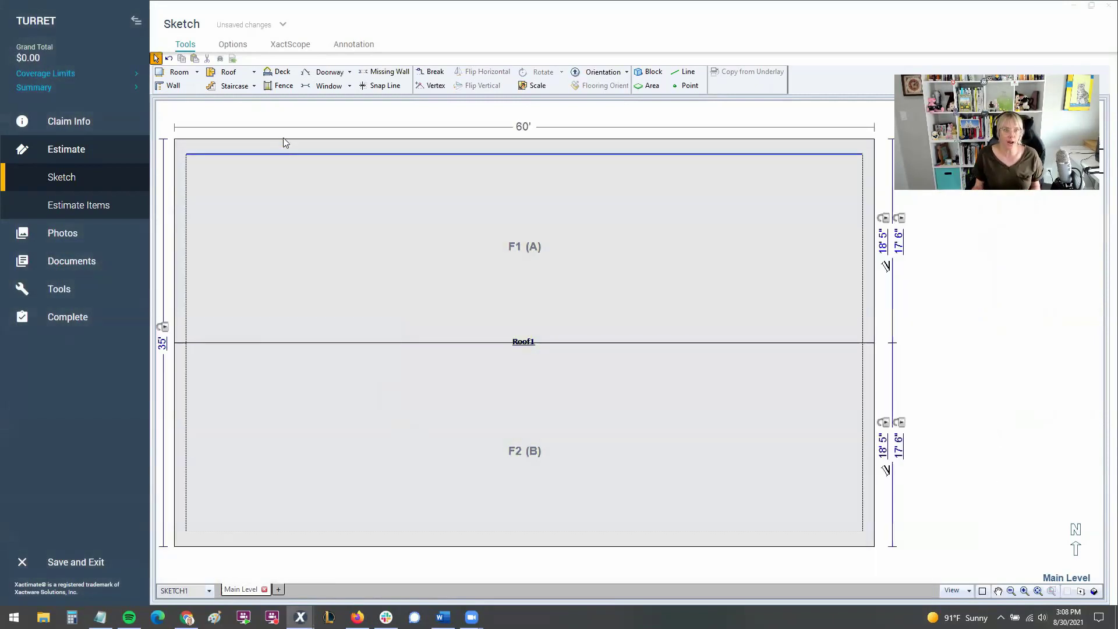
Step: Confirm Gable remains the roof type and start another roof with the R shortcut
{"action": "left_click", "coordinate": [255, 72]}
{"action": "left_click", "coordinate": [254, 73]}
{"action": "left_click", "coordinate": [255, 73]}
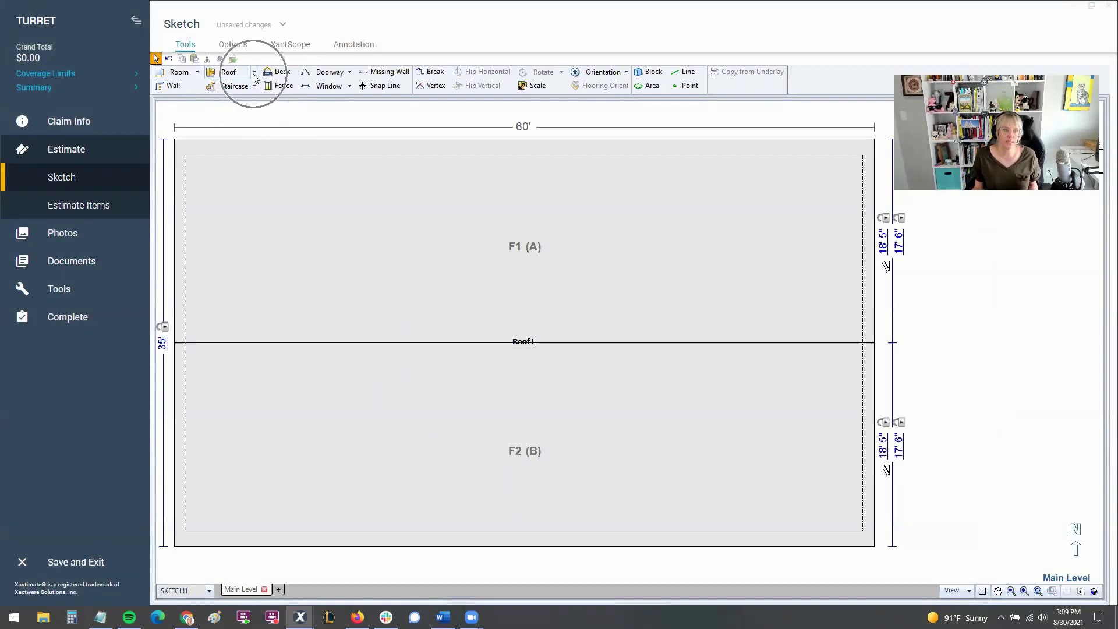
{"action": "left_click", "coordinate": [254, 73]}
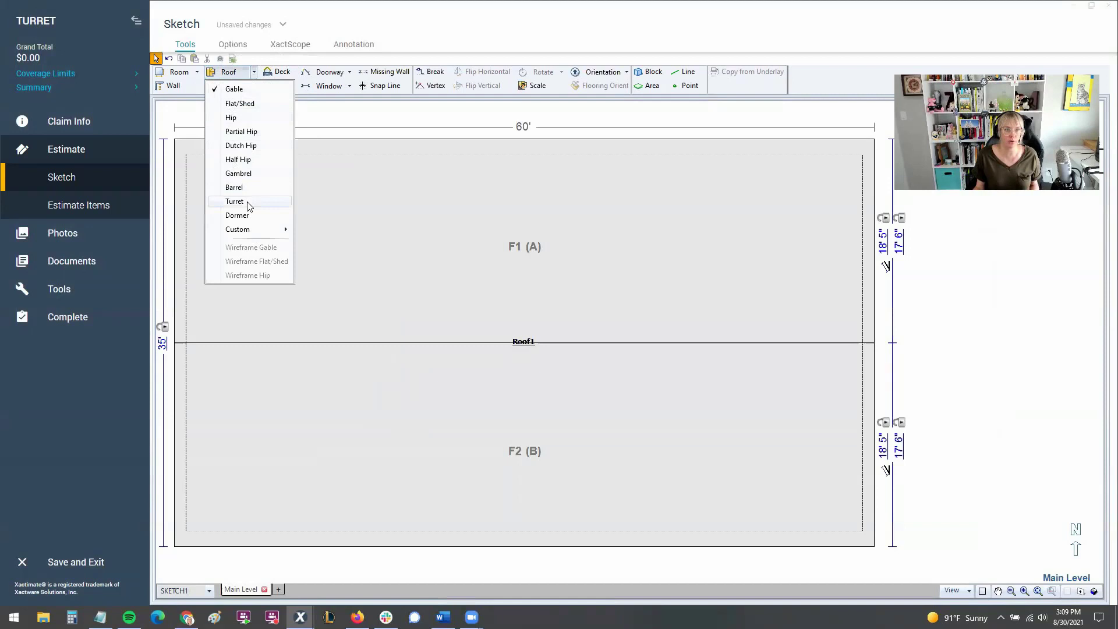
{"action": "left_click", "coordinate": [1006, 313]}
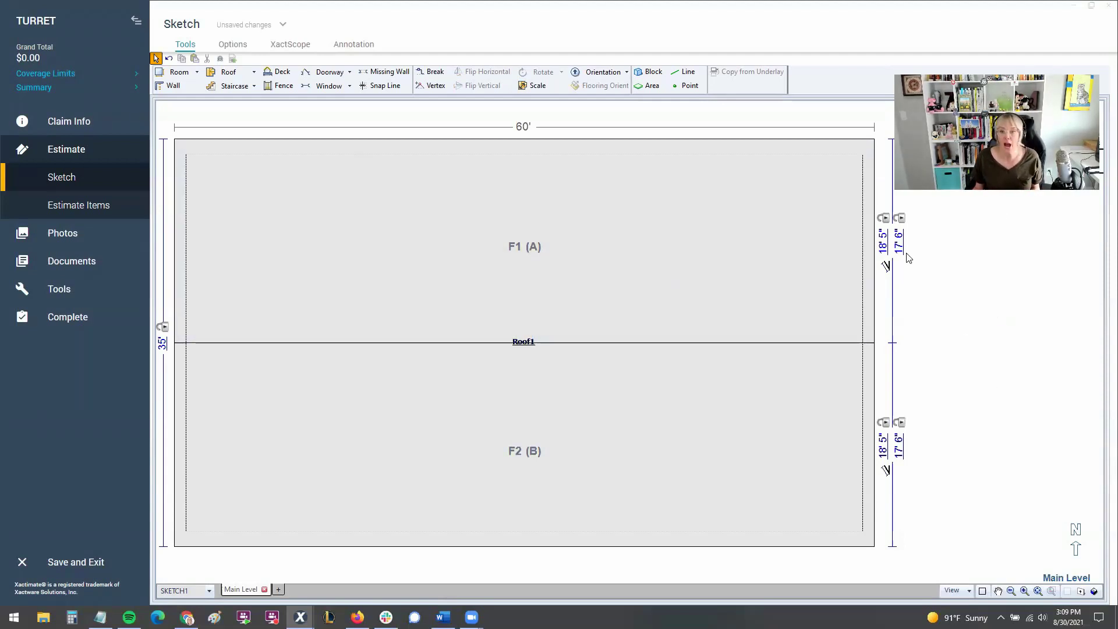
{"action": "key", "text": "r"}
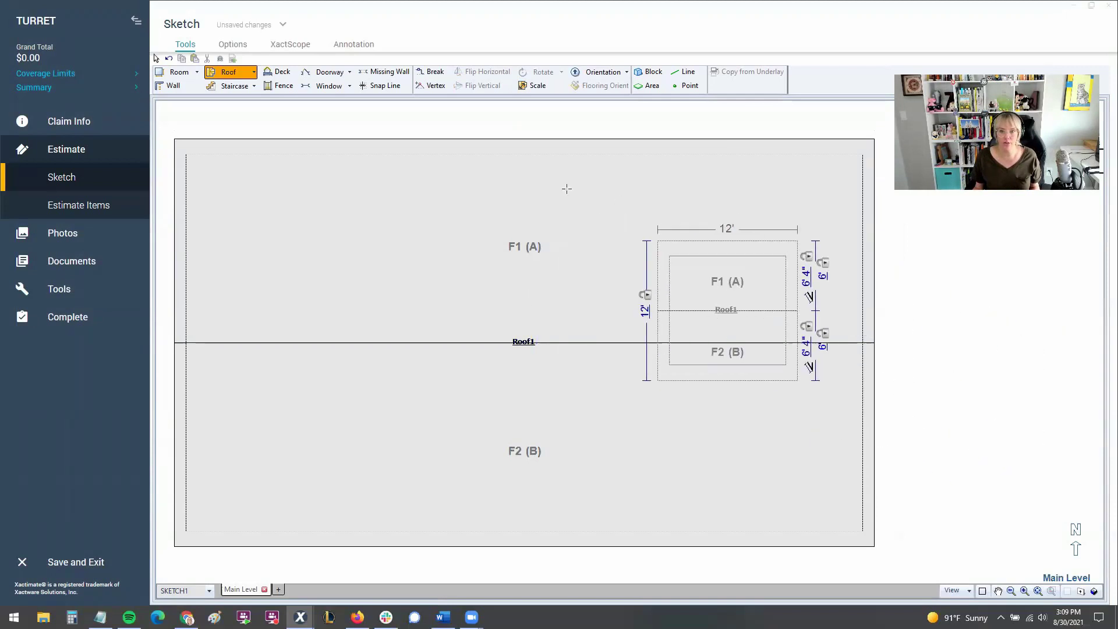
Step: Switch the roof type to Partial Hip and start a new 12-foot partial-hip roof beside Roof1
{"action": "left_click", "coordinate": [233, 73]}
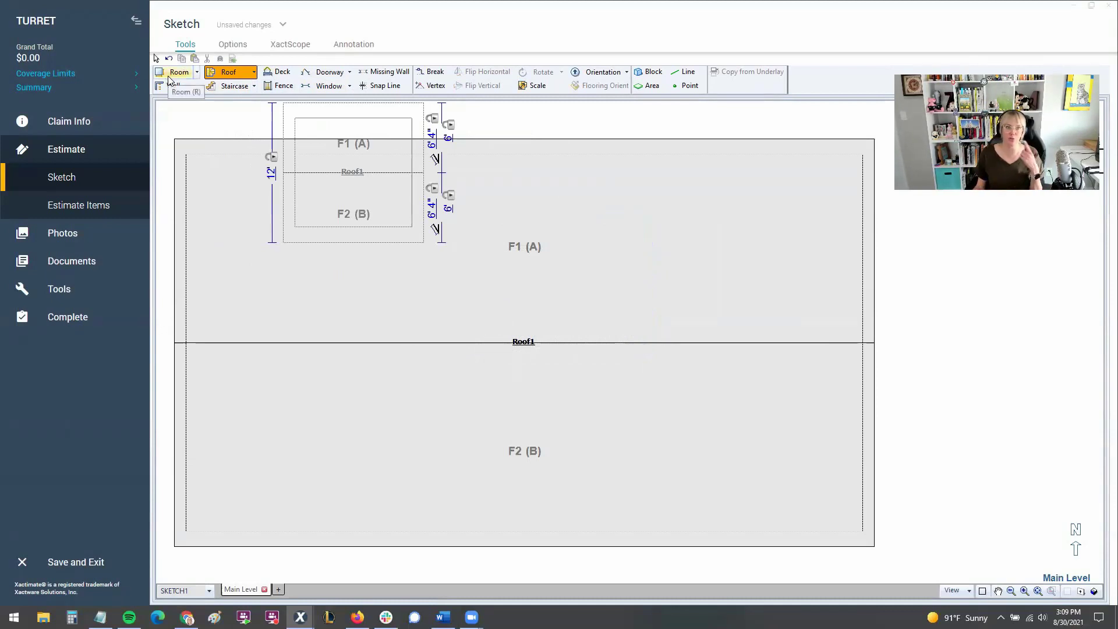
{"action": "left_click", "coordinate": [232, 78]}
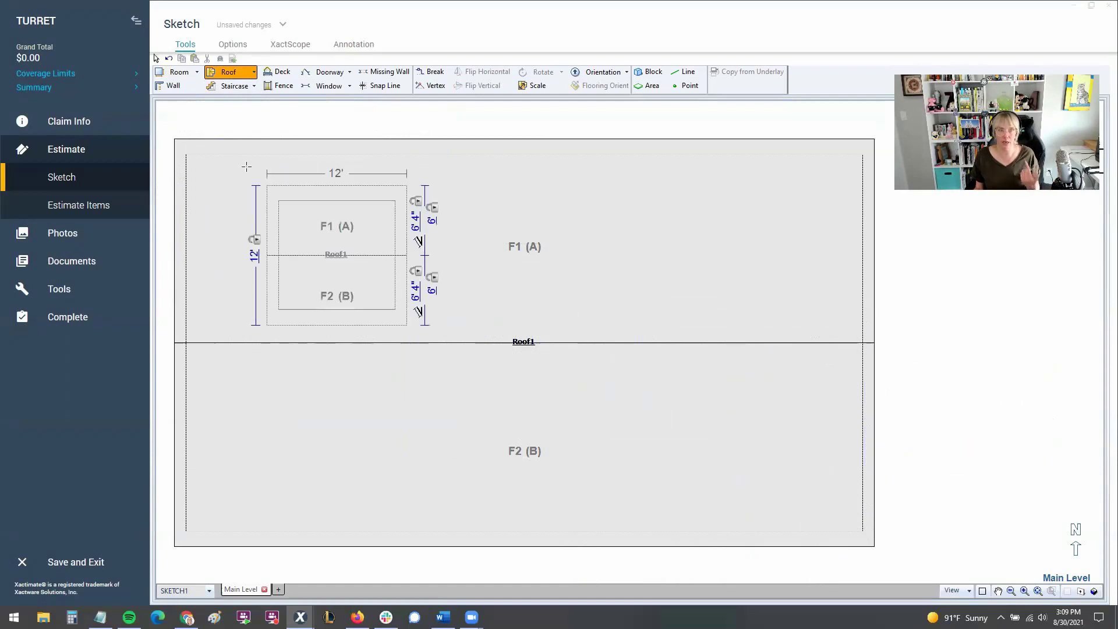
{"action": "left_click", "coordinate": [254, 71]}
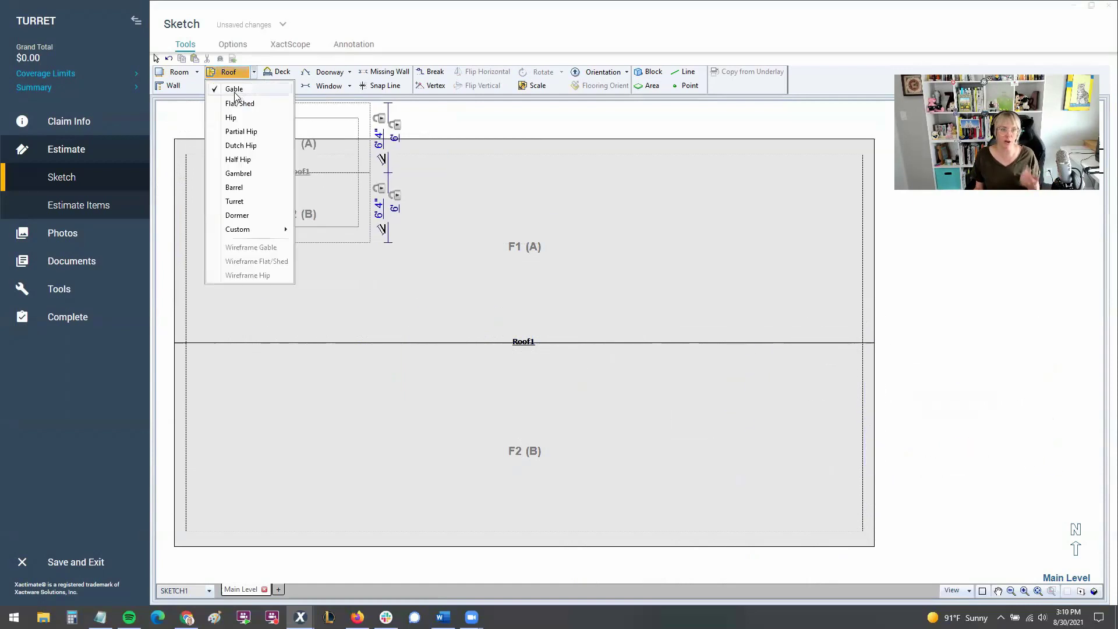
{"action": "left_click", "coordinate": [241, 132]}
{"action": "left_click", "coordinate": [276, 208]}
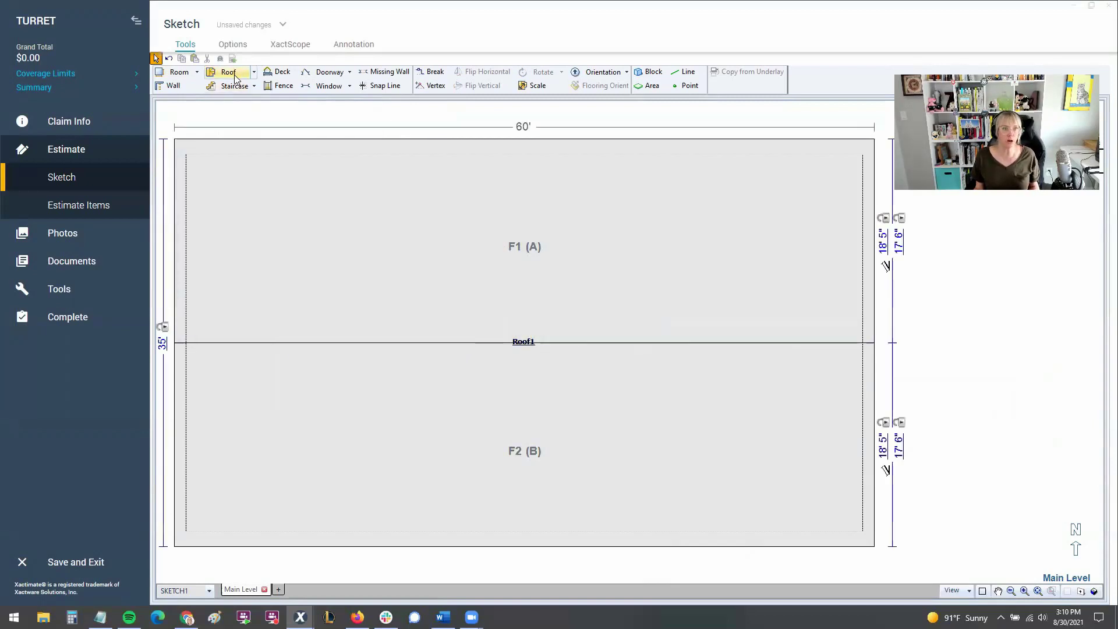
{"action": "left_click", "coordinate": [254, 71]}
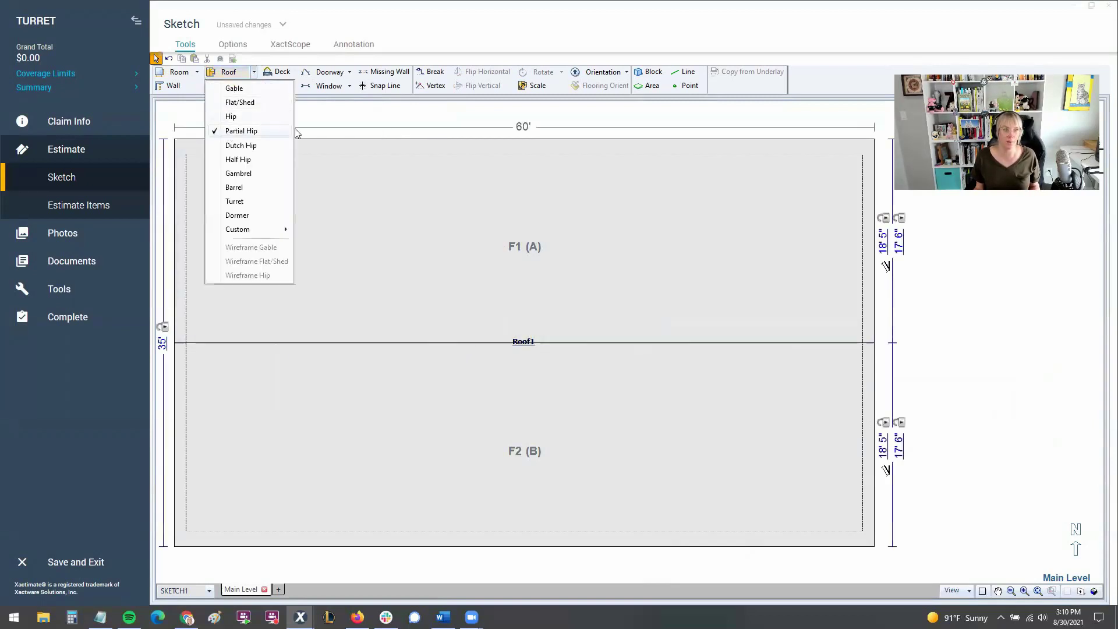
{"action": "left_click", "coordinate": [412, 117]}
{"action": "left_click", "coordinate": [441, 312]}
{"action": "key", "text": "space"}
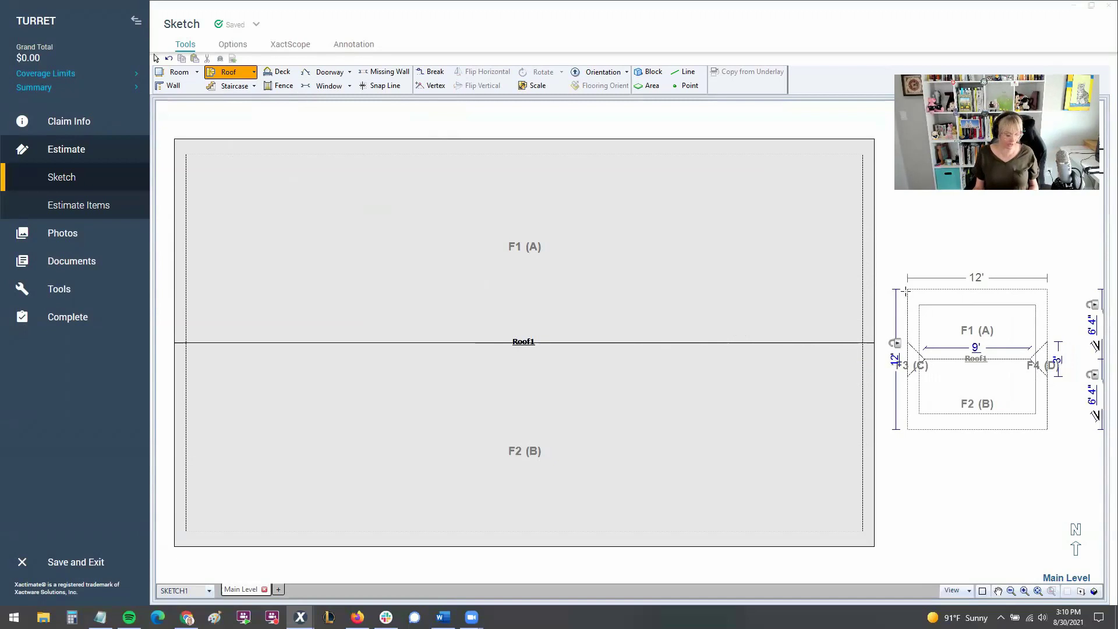
Step: Nudge the small partial-hip roof slightly left and down
{"action": "mouse_move", "coordinate": [906, 290]}
{"action": "left_mouse_down"}
{"action": "mouse_move", "coordinate": [901, 274]}
{"action": "mouse_move", "coordinate": [915, 294]}
{"action": "mouse_move", "coordinate": [905, 274]}
{"action": "mouse_move", "coordinate": [918, 279]}
{"action": "mouse_move", "coordinate": [901, 285]}
{"action": "mouse_move", "coordinate": [935, 284]}
{"action": "left_mouse_up"}
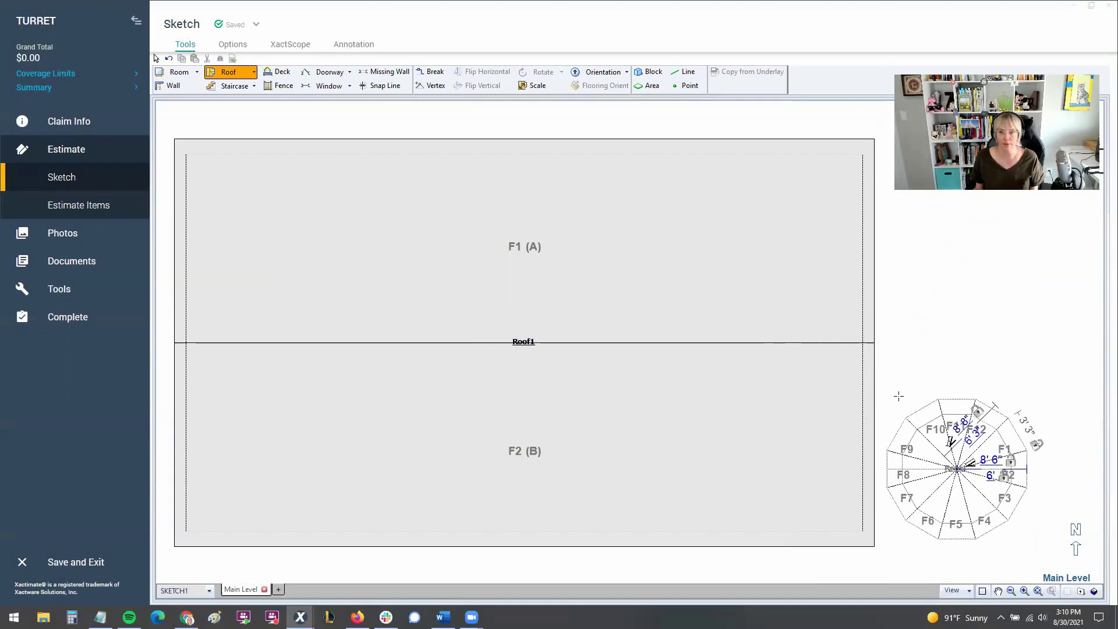
{"action": "left_click", "coordinate": [805, 474]}
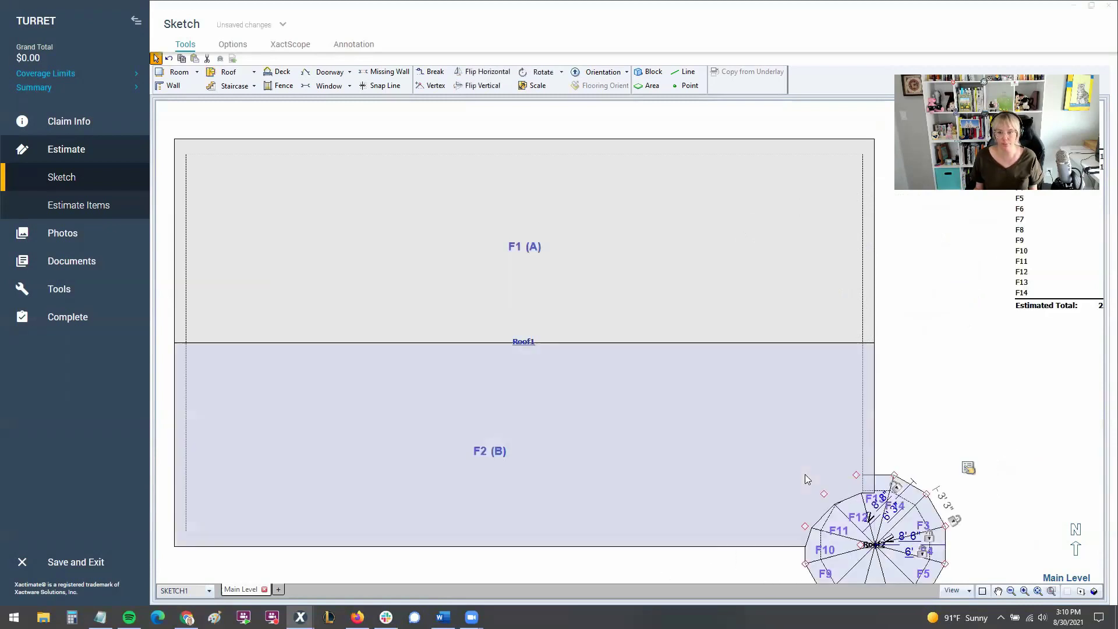
{"action": "scroll", "coordinate": [788, 483], "scroll_direction": "down", "scroll_amount": 3}
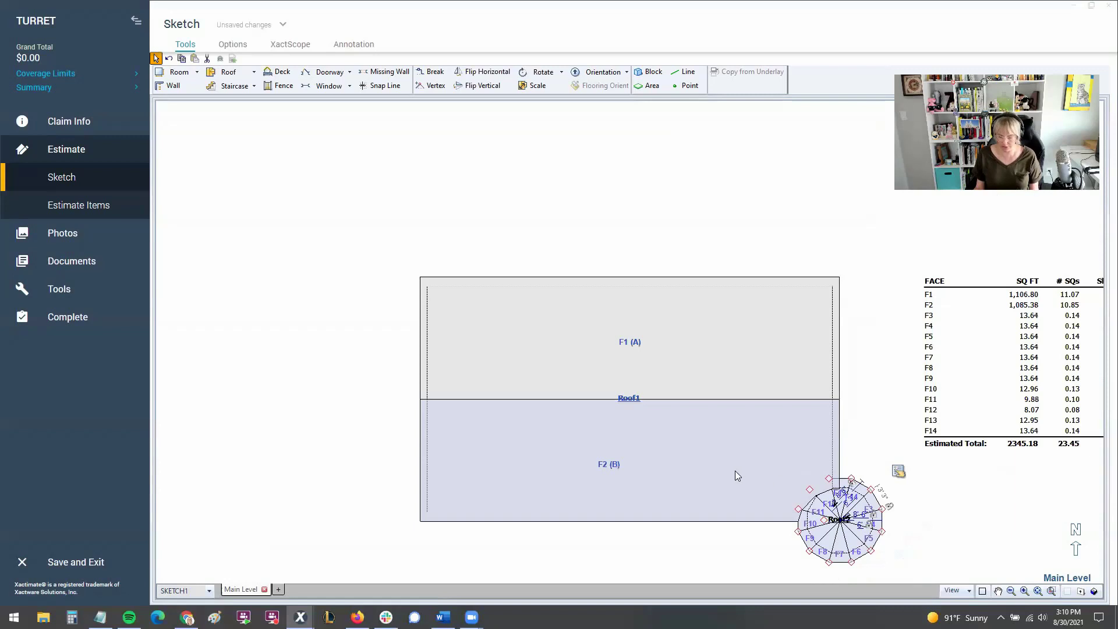
{"action": "mouse_move", "coordinate": [939, 526]}
{"action": "middle_mouse_down"}
{"action": "mouse_move", "coordinate": [848, 449]}
{"action": "mouse_move", "coordinate": [757, 431]}
{"action": "mouse_move", "coordinate": [731, 459]}
{"action": "middle_mouse_up"}
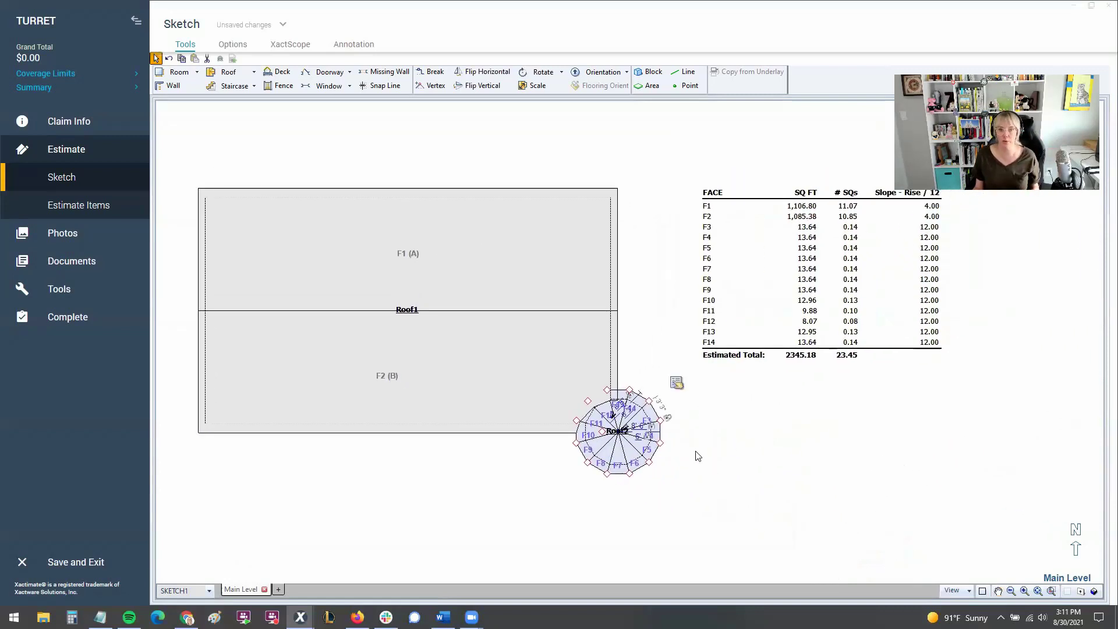
{"action": "left_click", "coordinate": [450, 320]}
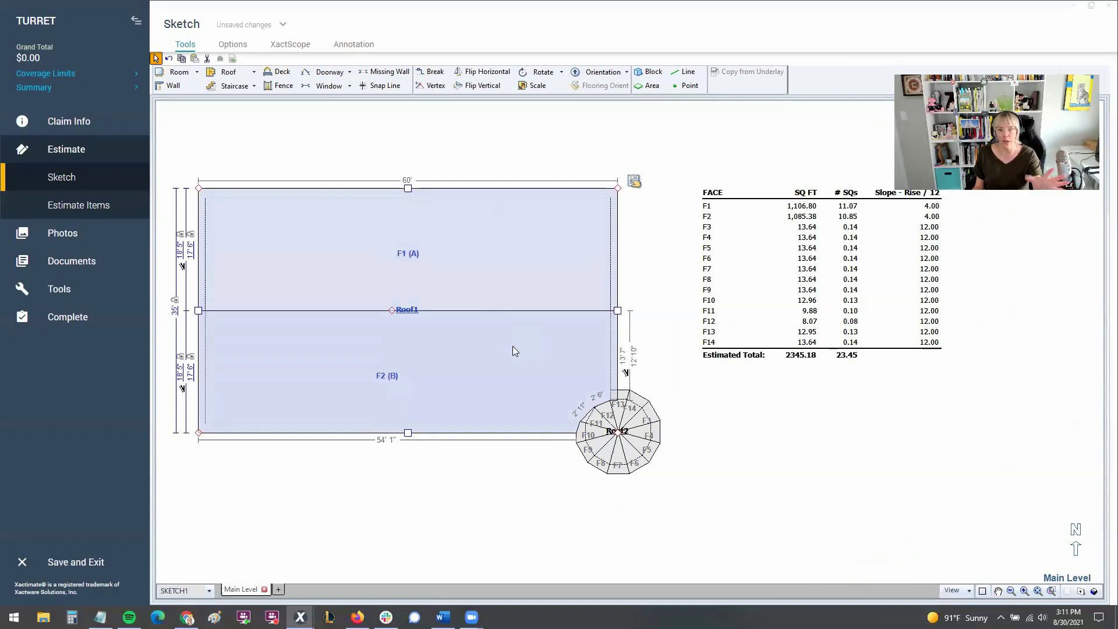
{"action": "left_click", "coordinate": [619, 432]}
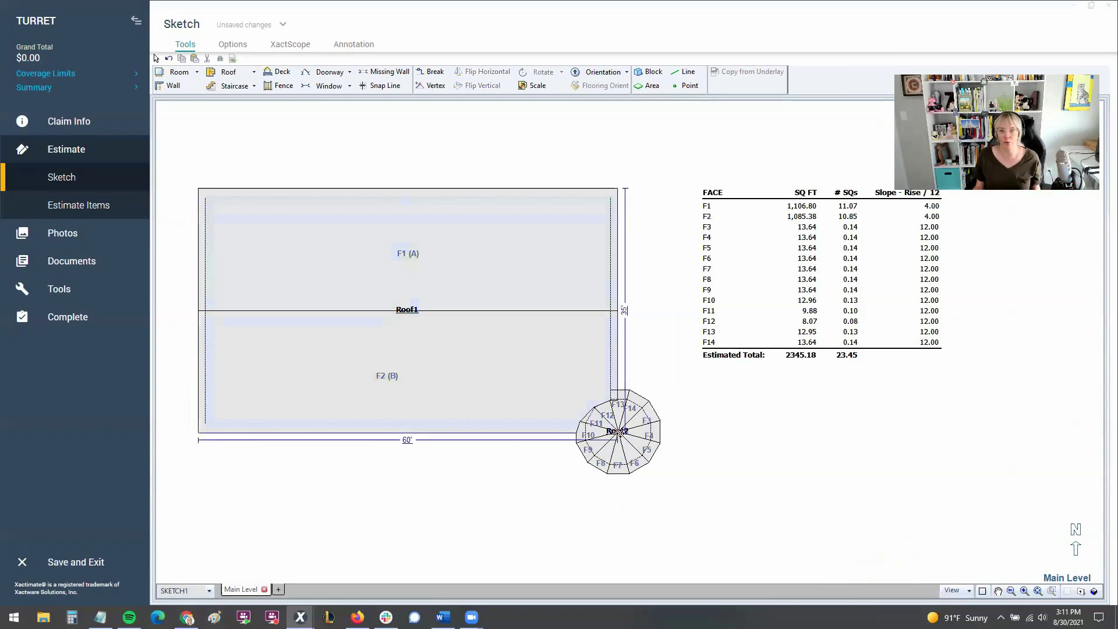
{"action": "scroll", "coordinate": [639, 439], "scroll_direction": "up", "scroll_amount": 3}
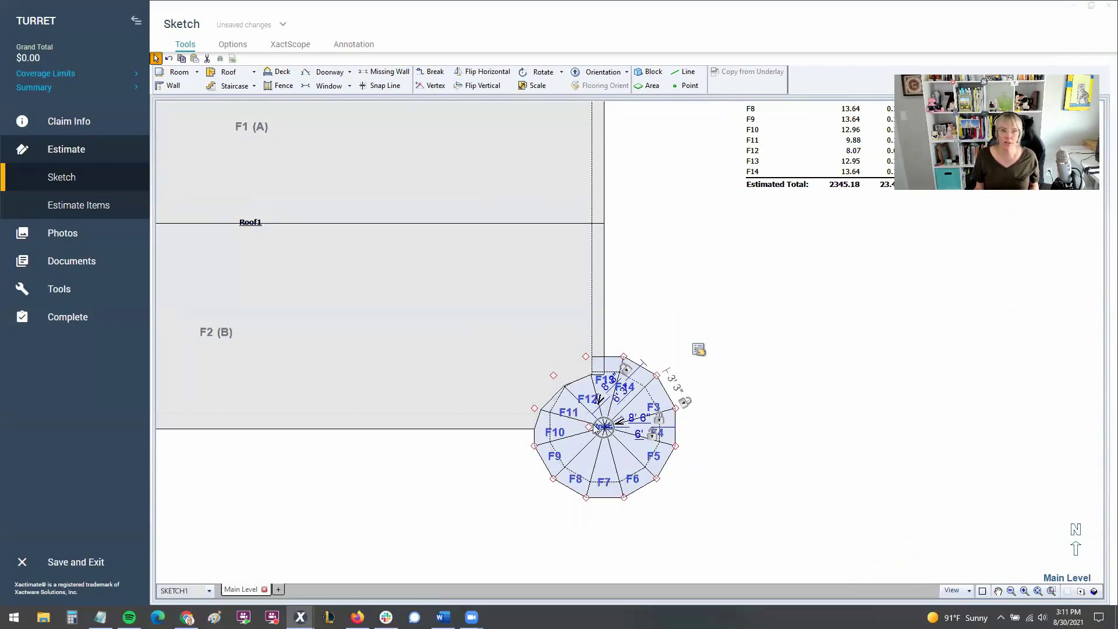
Step: Select the turret roof Roof2, keeping its name, and open its Roof Properties
{"action": "scroll", "coordinate": [304, 286], "scroll_direction": "down", "scroll_amount": 3}
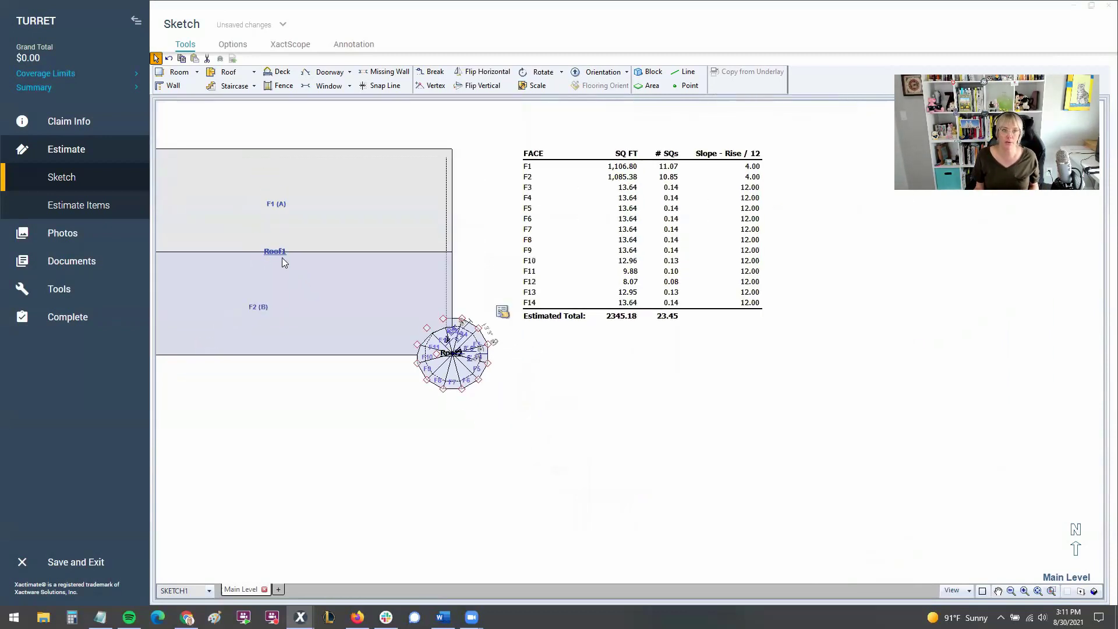
{"action": "left_click", "coordinate": [276, 253]}
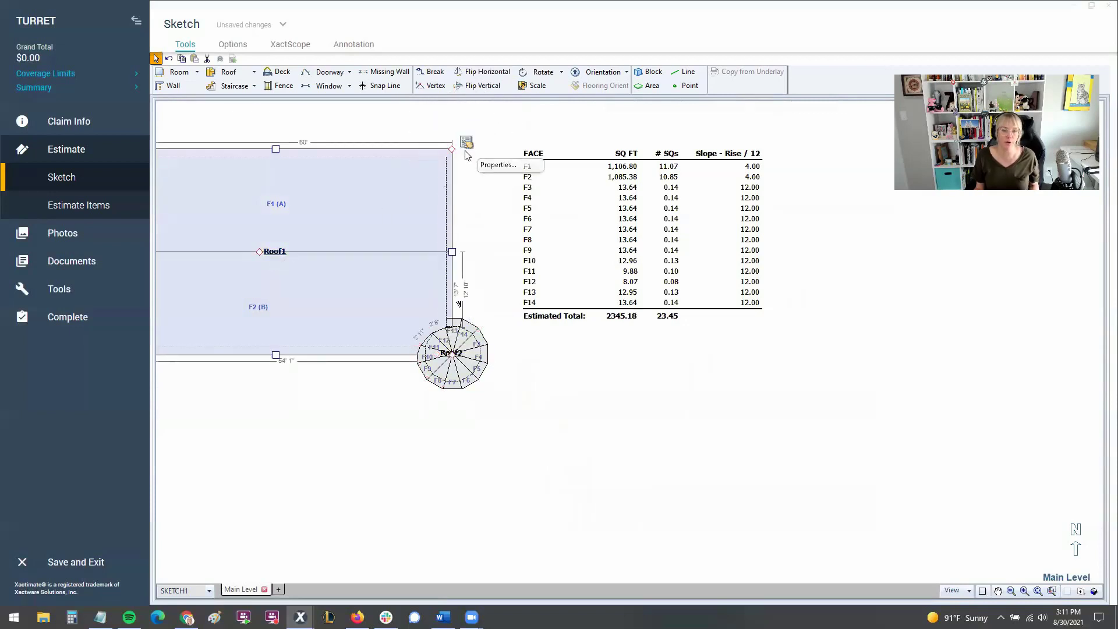
{"action": "scroll", "coordinate": [457, 369], "scroll_direction": "up", "scroll_amount": 2}
{"action": "left_click", "coordinate": [460, 347]}
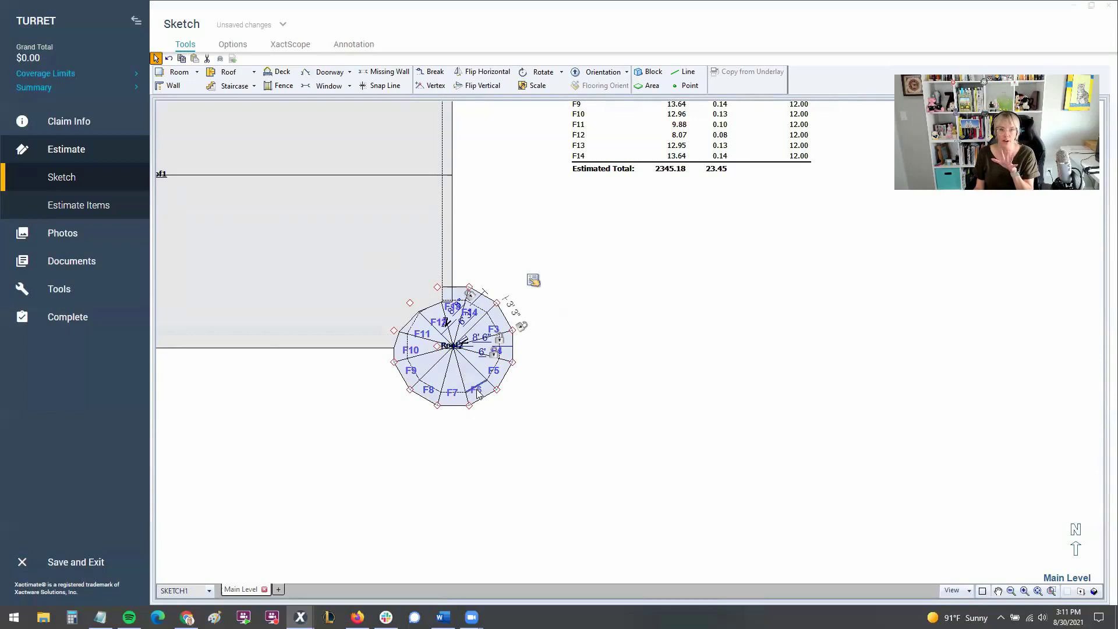
{"action": "double_click", "coordinate": [458, 348]}
{"action": "left_click", "coordinate": [452, 353]}
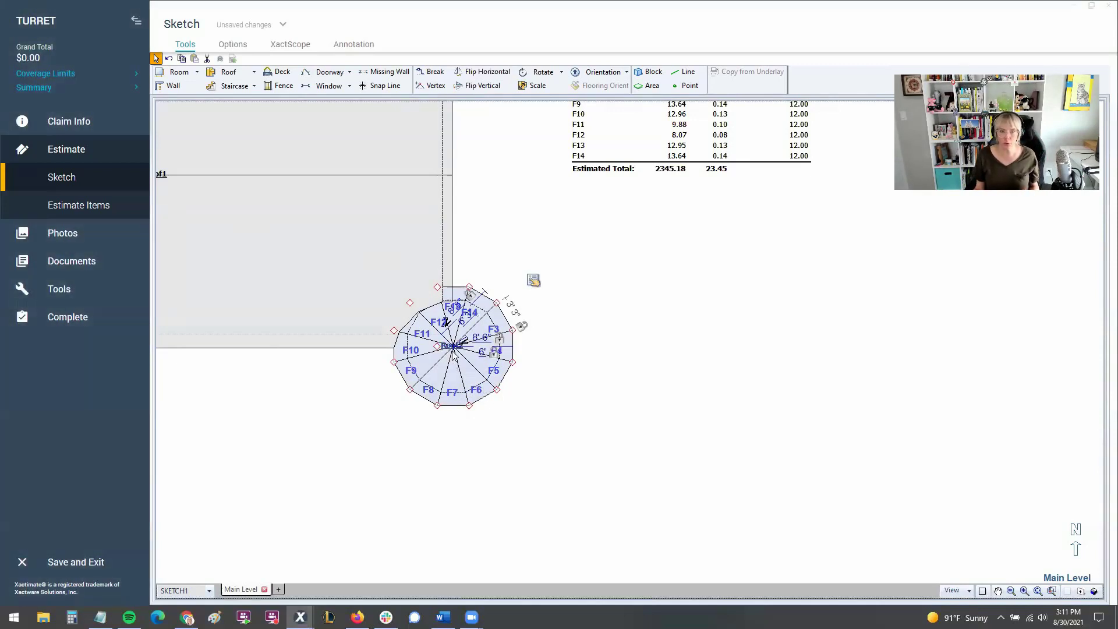
{"action": "left_click", "coordinate": [533, 282]}
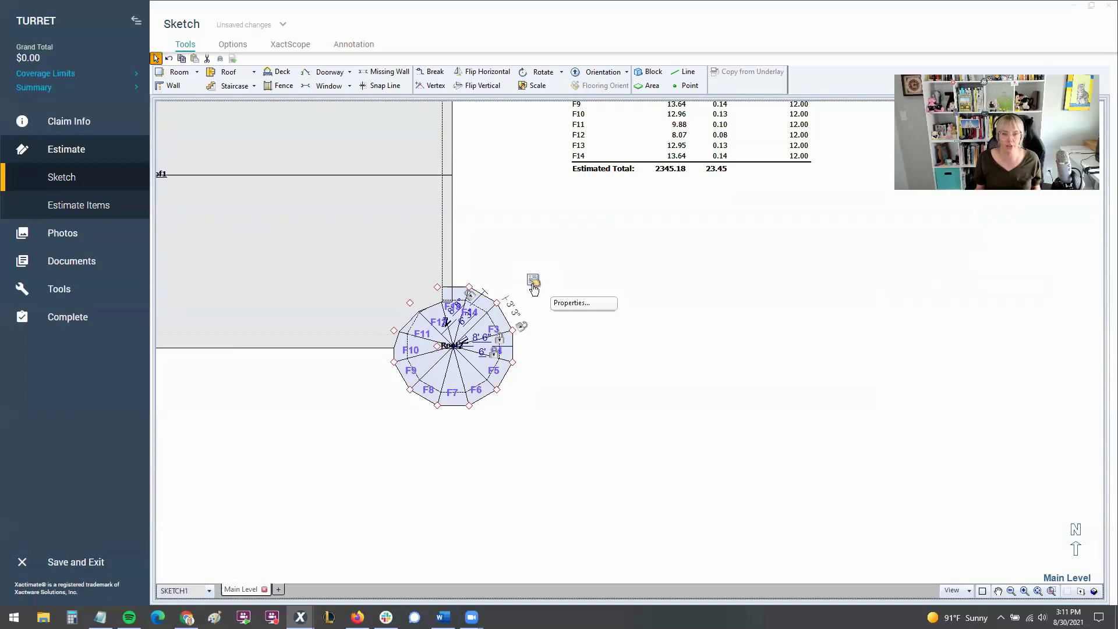
{"action": "left_click", "coordinate": [533, 283]}
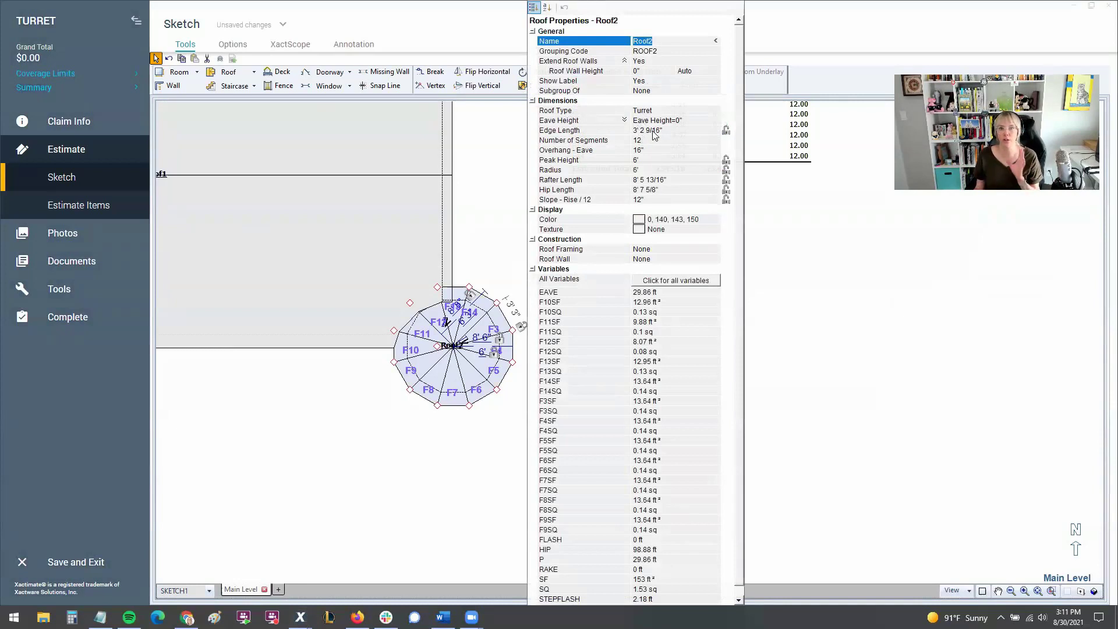
Step: Close the turret properties, orbit both roofs in 3-D, then return to 2-D
{"action": "left_click", "coordinate": [659, 140]}
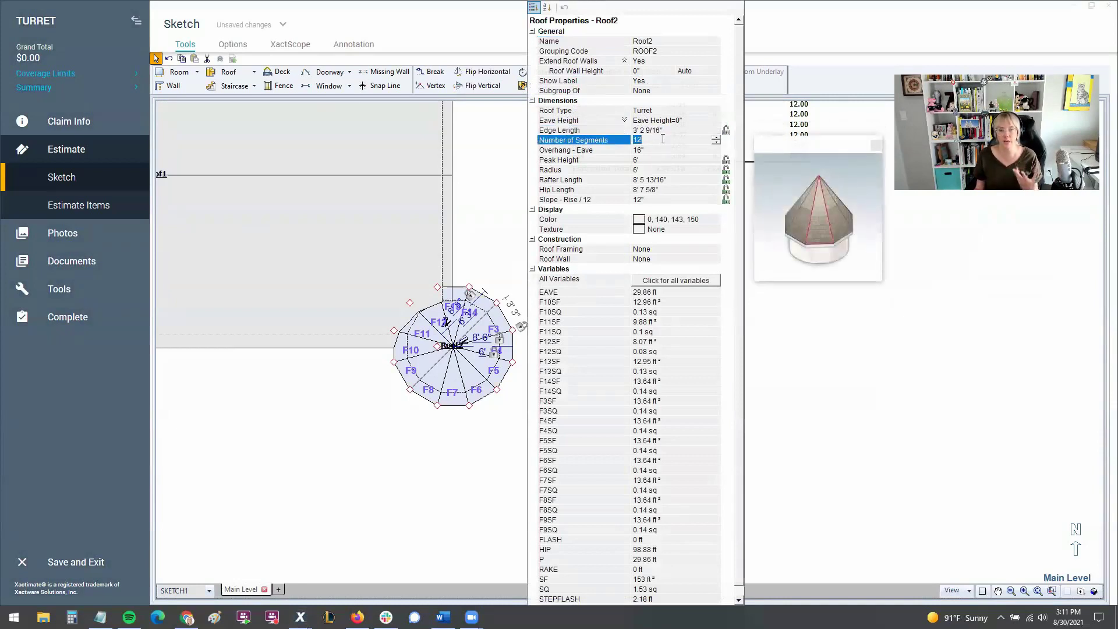
{"action": "left_click", "coordinate": [405, 449]}
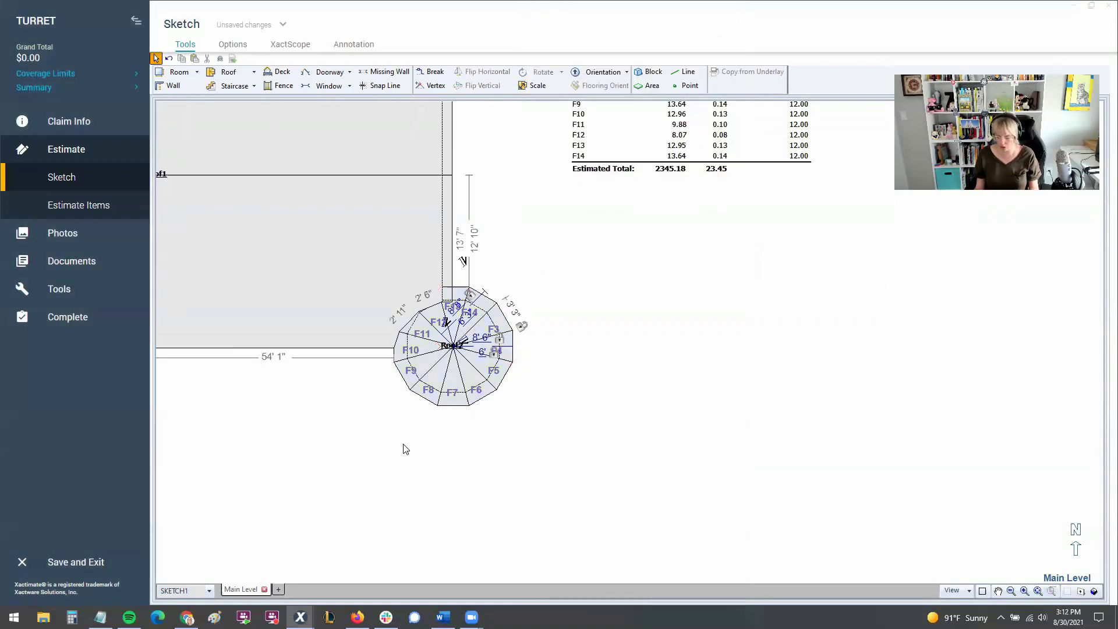
{"action": "key", "text": "F3"}
{"action": "mouse_move", "coordinate": [412, 464]}
{"action": "left_mouse_down"}
{"action": "mouse_move", "coordinate": [429, 429]}
{"action": "mouse_move", "coordinate": [422, 280]}
{"action": "mouse_move", "coordinate": [460, 296]}
{"action": "mouse_move", "coordinate": [529, 404]}
{"action": "mouse_move", "coordinate": [306, 413]}
{"action": "mouse_move", "coordinate": [470, 448]}
{"action": "mouse_move", "coordinate": [623, 430]}
{"action": "left_mouse_up"}
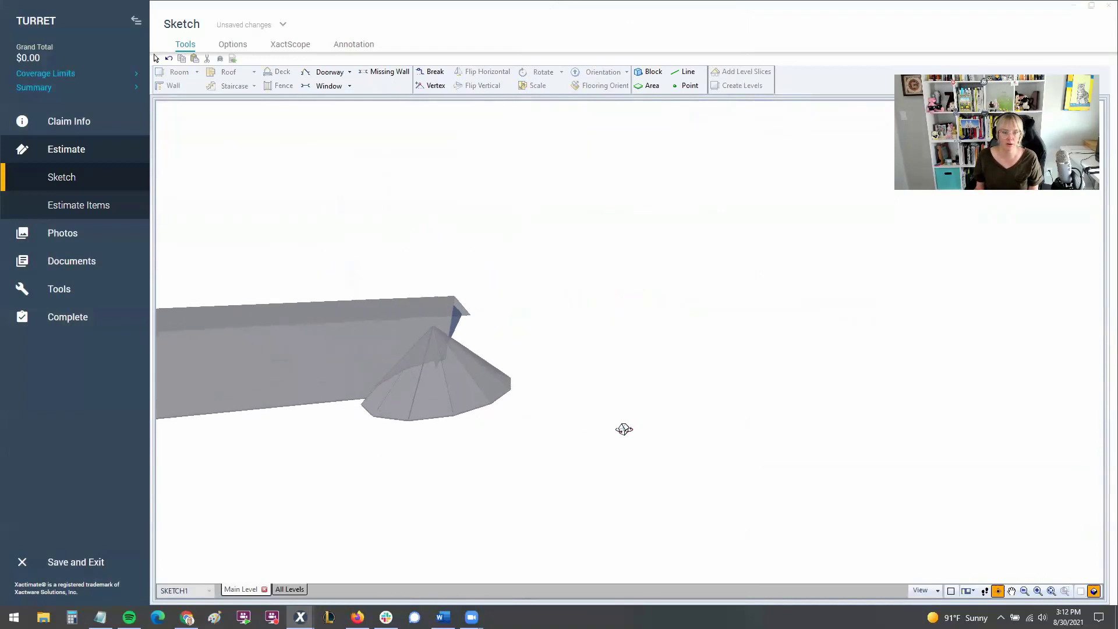
{"action": "key", "text": "F3"}
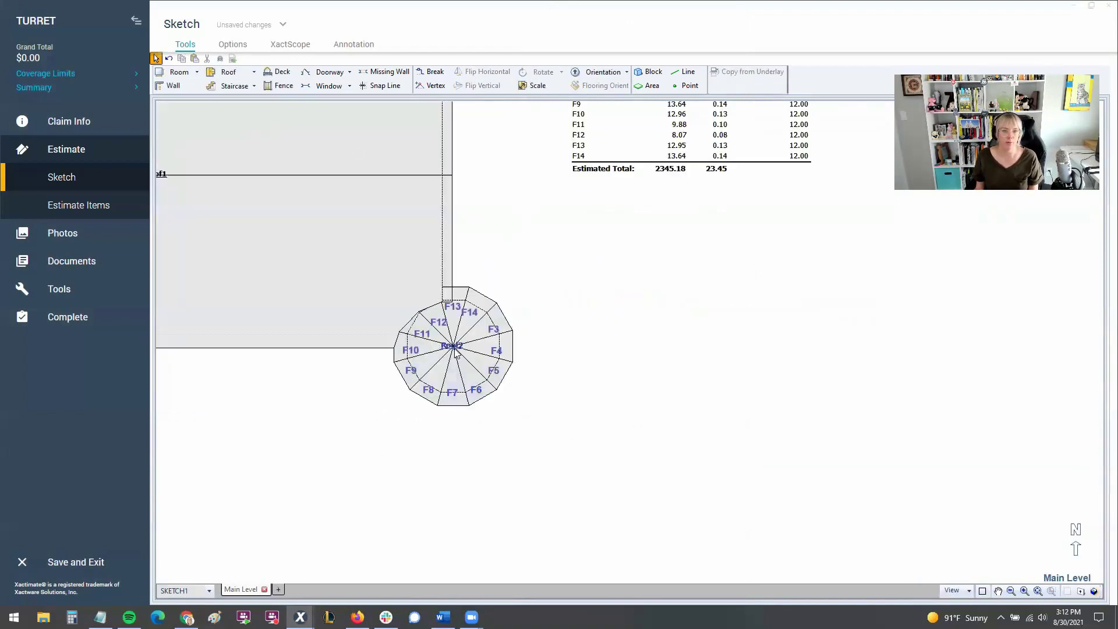
Step: Give turret Roof2 24 segments and an 18-foot peak height in Roof Properties
{"action": "left_click", "coordinate": [457, 356]}
{"action": "mouse_move", "coordinate": [534, 285]}
{"action": "left_click", "coordinate": [574, 298]}
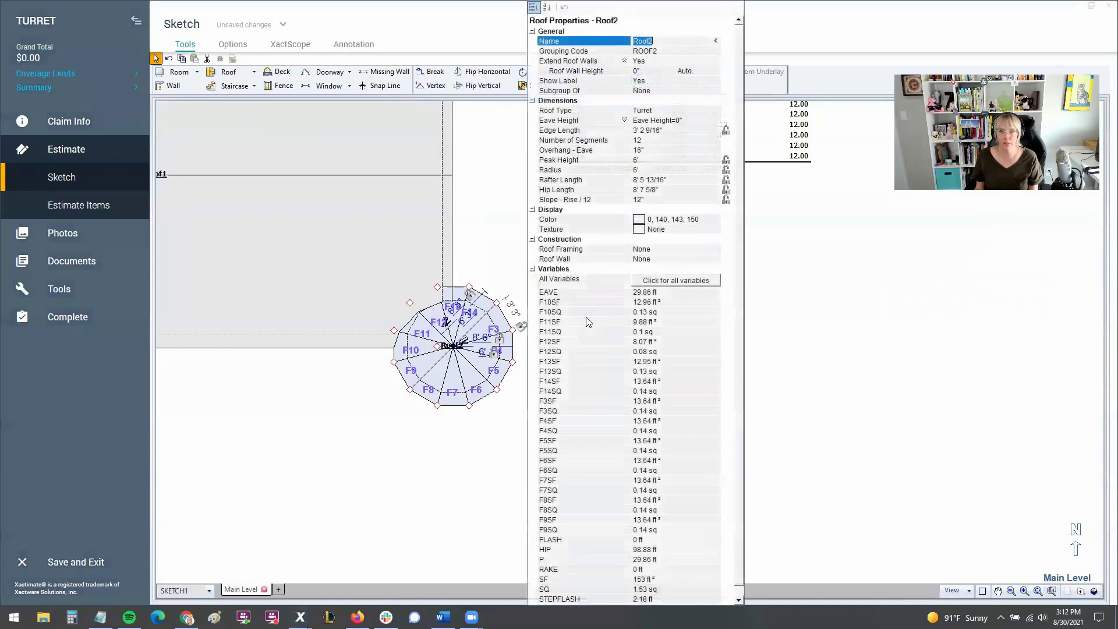
{"action": "left_click", "coordinate": [652, 141]}
{"action": "type", "text": "2"}
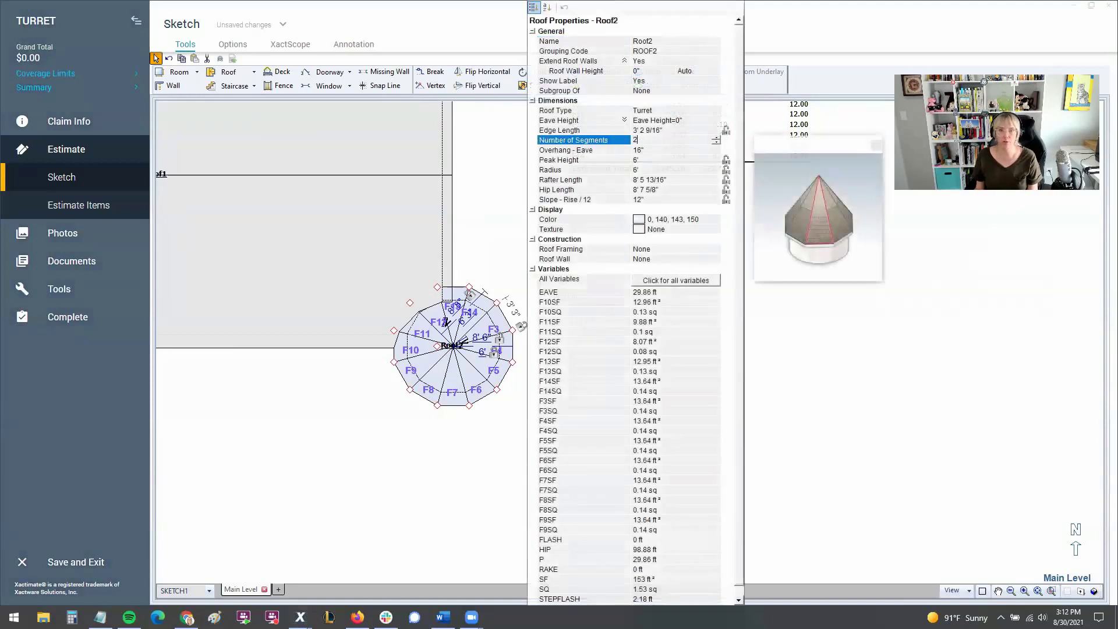
{"action": "type", "text": "4"}
{"action": "left_click", "coordinate": [648, 150]}
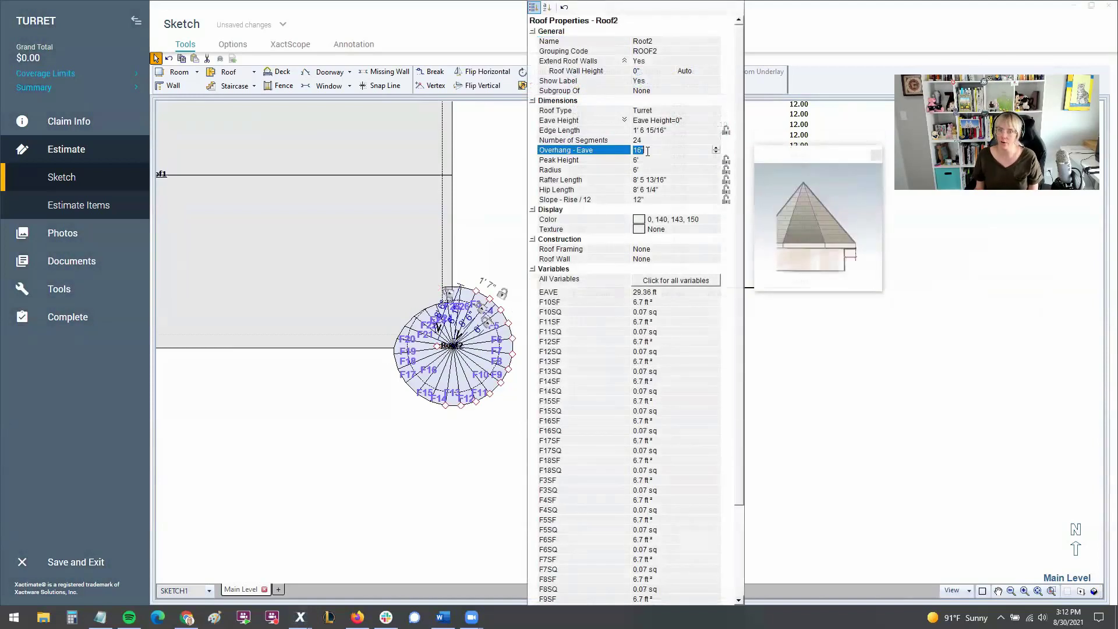
{"action": "left_click", "coordinate": [649, 160]}
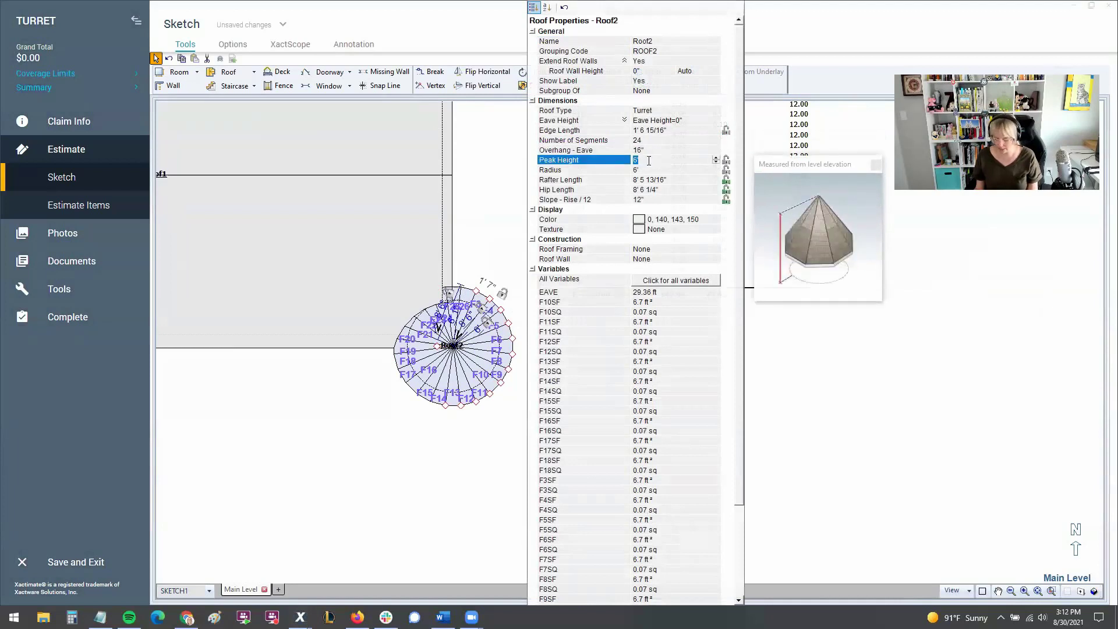
{"action": "type", "text": "18"}
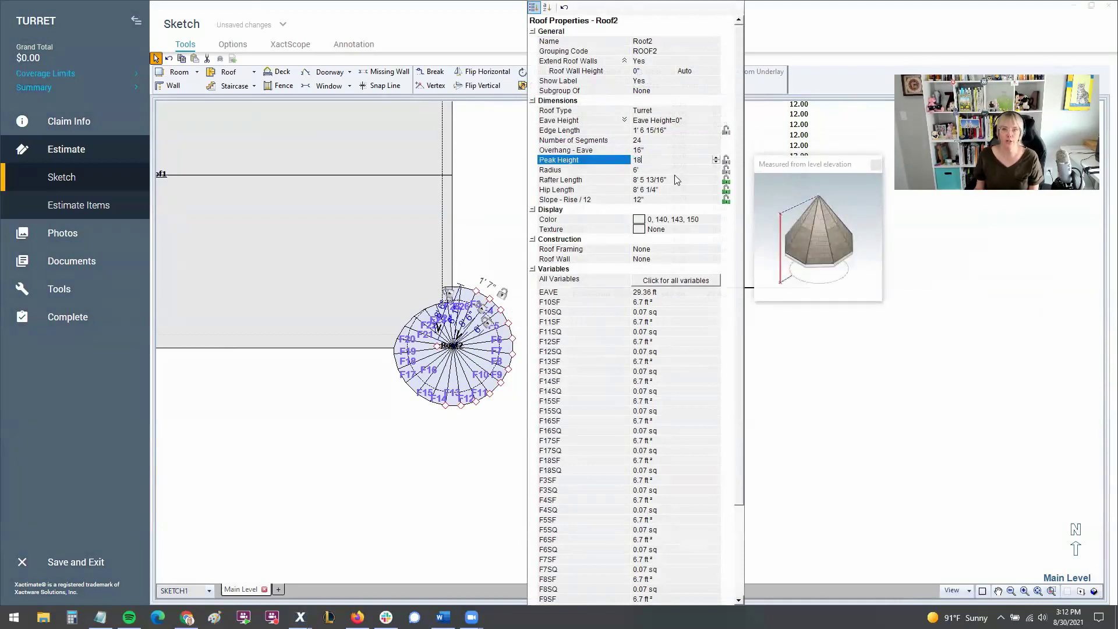
{"action": "key", "text": "Return"}
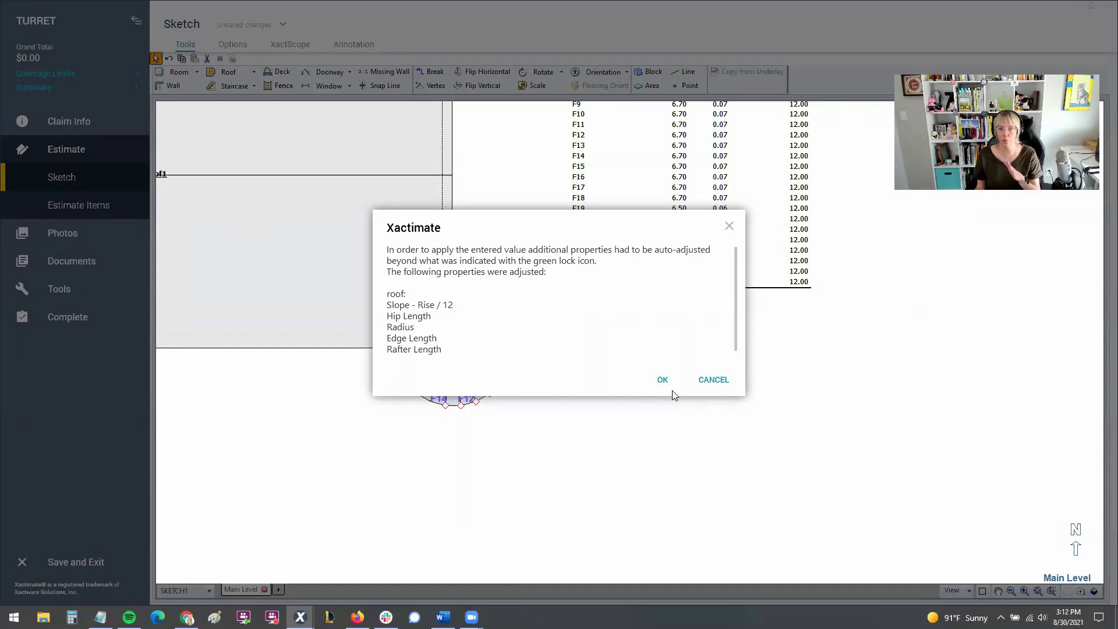
Step: Accept the auto-adjust warning, giving Roof2 an 18' radius and 12/12 slope
{"action": "left_click", "coordinate": [662, 380]}
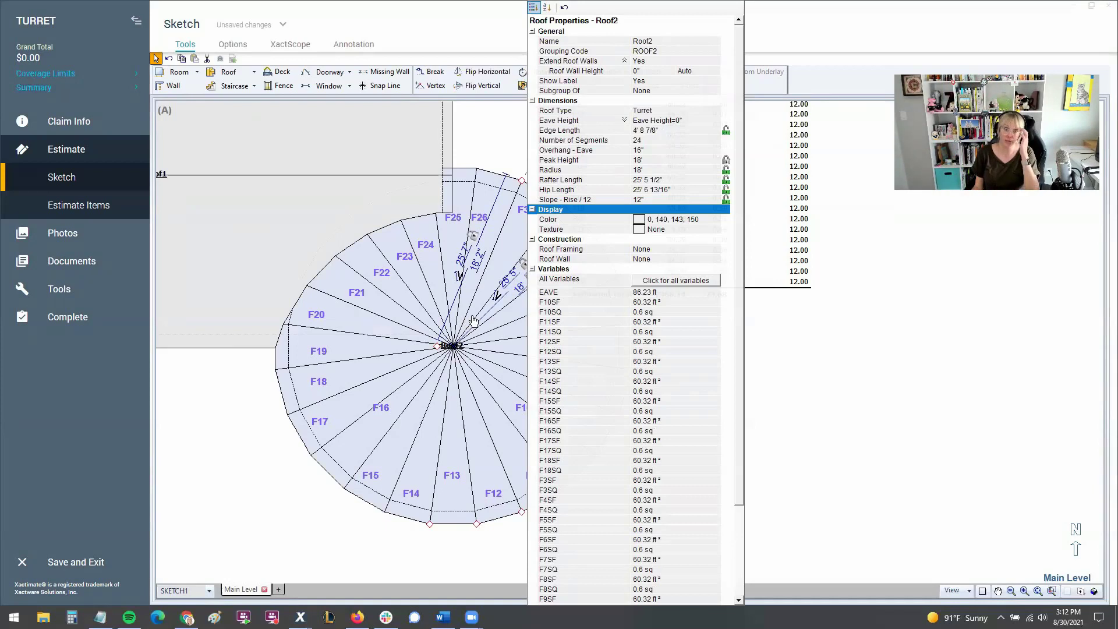
Step: Review the radius and peak-height settings, then change Roof2's slope to 18/12
{"action": "left_click", "coordinate": [654, 172]}
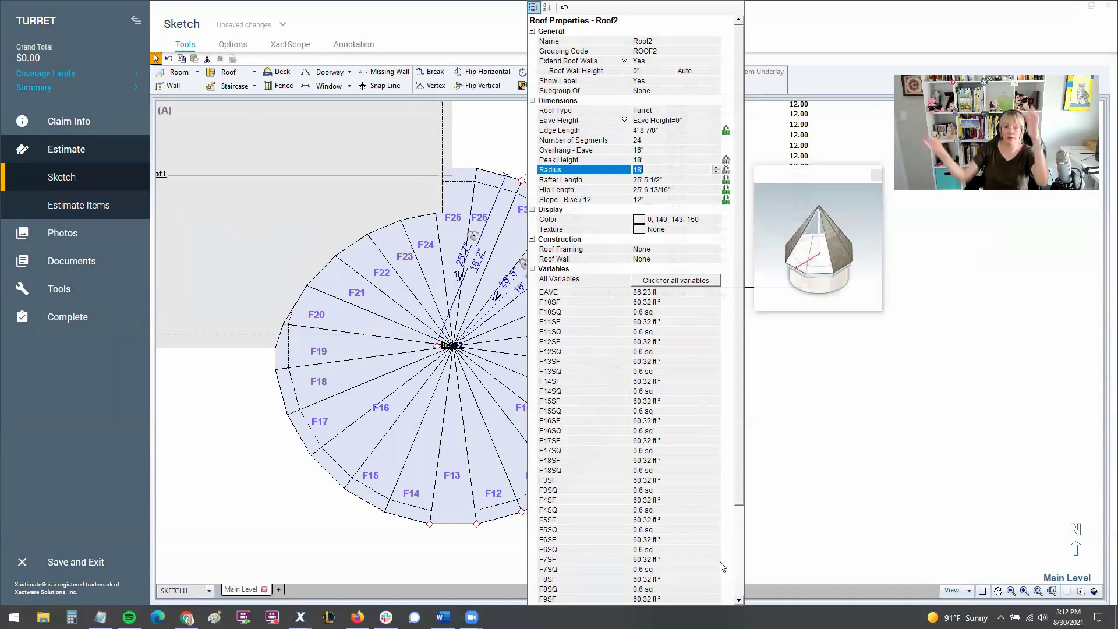
{"action": "left_click", "coordinate": [631, 200]}
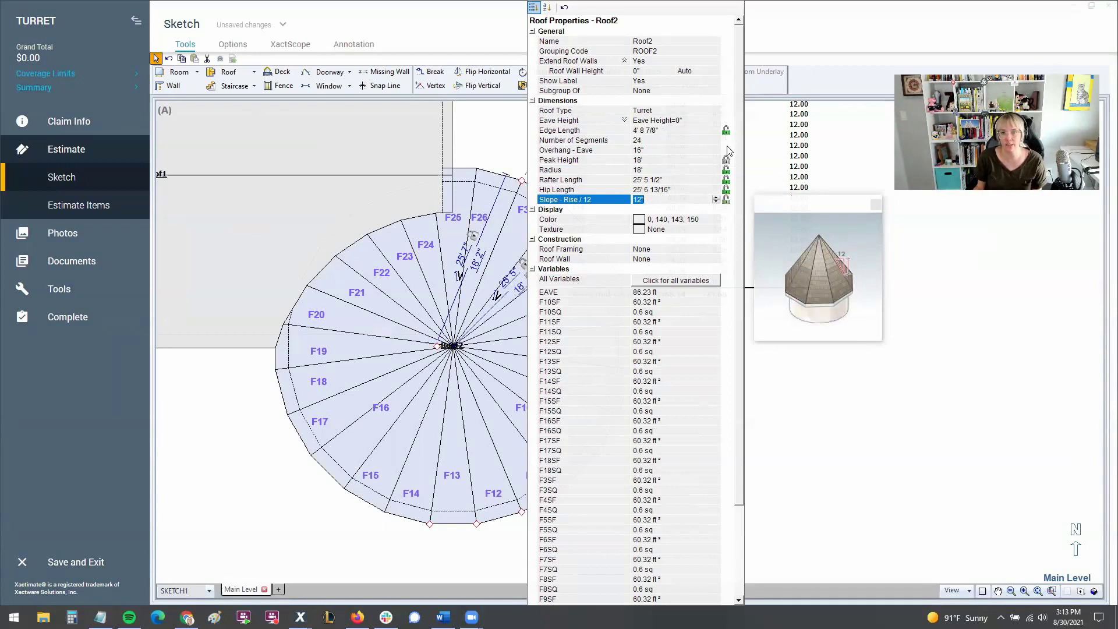
{"action": "left_click", "coordinate": [727, 164]}
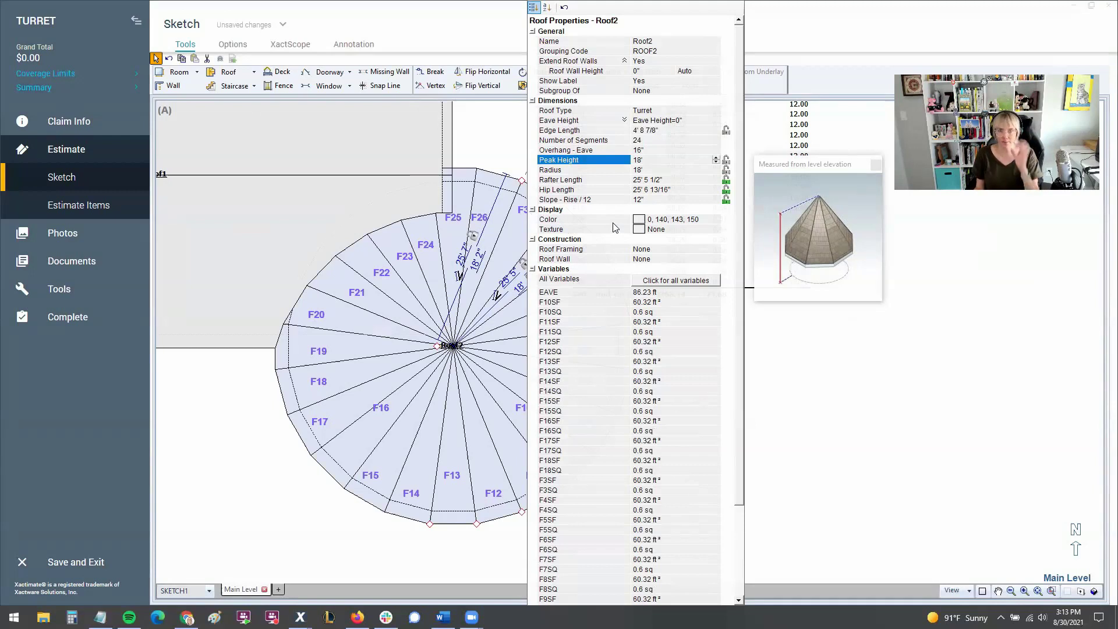
{"action": "left_click", "coordinate": [727, 222]}
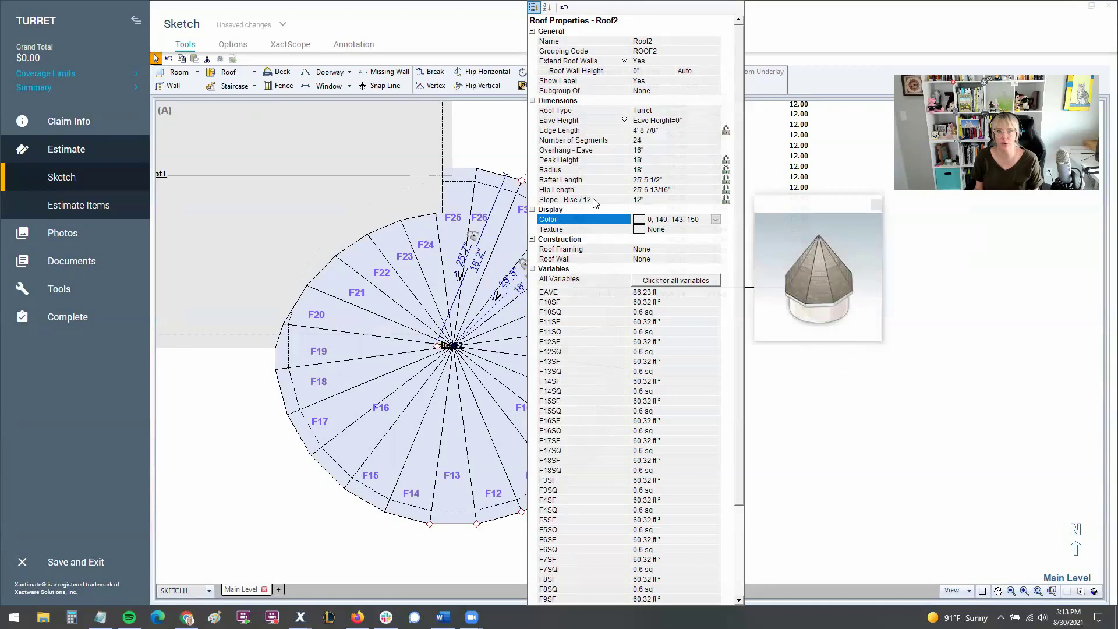
{"action": "left_click", "coordinate": [646, 198]}
{"action": "type", "text": "18"}
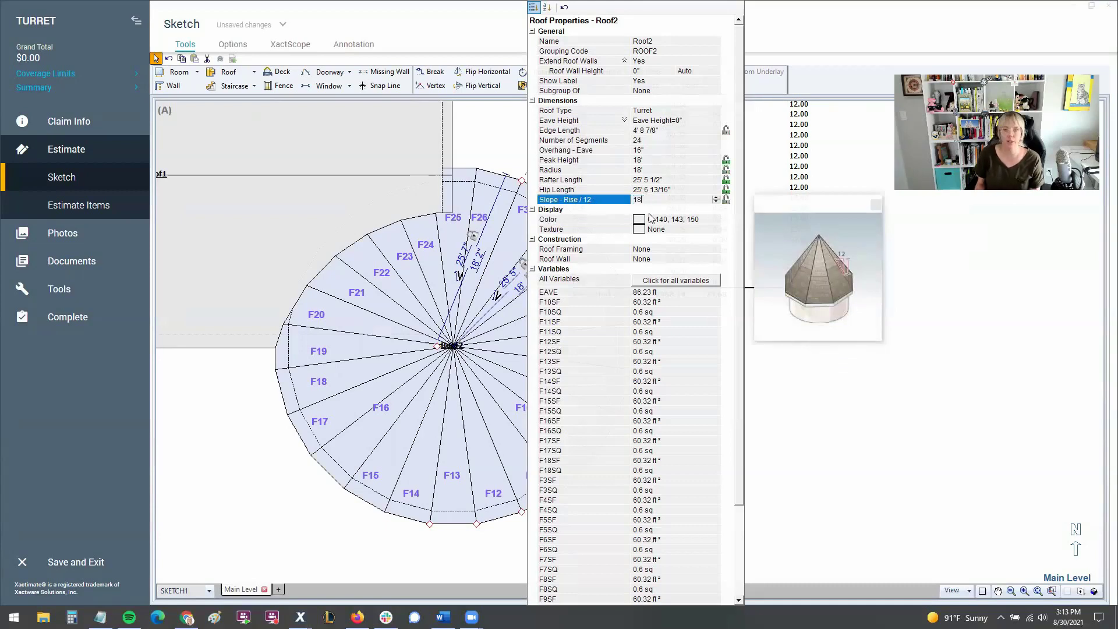
{"action": "key", "text": "Return"}
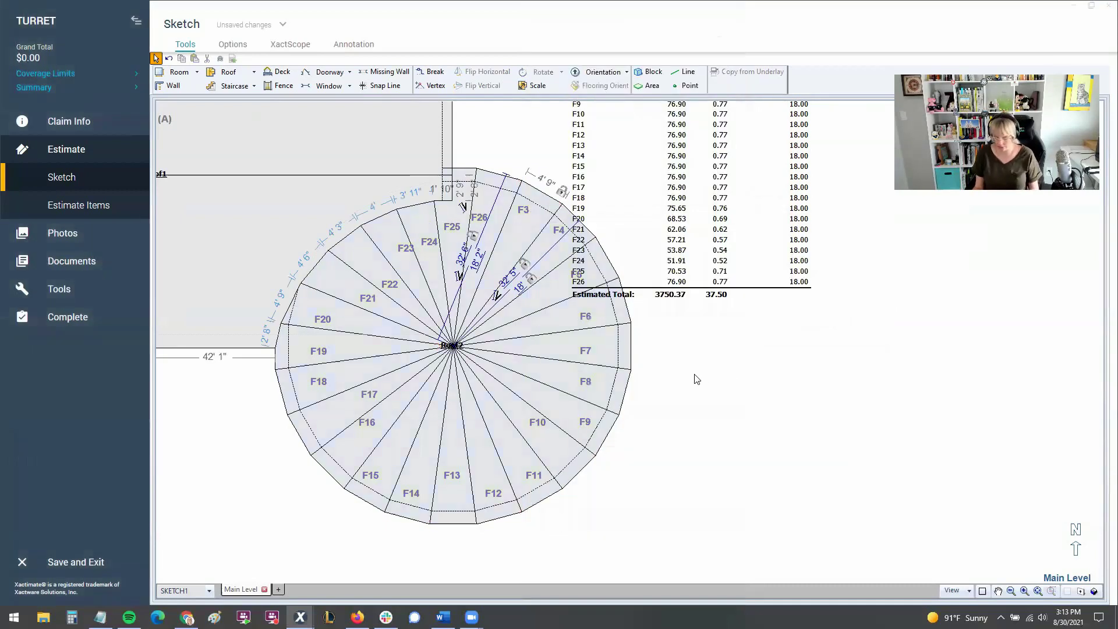
{"action": "key", "text": "F3"}
{"action": "mouse_move", "coordinate": [586, 380]}
{"action": "left_mouse_down"}
{"action": "mouse_move", "coordinate": [579, 312]}
{"action": "mouse_move", "coordinate": [574, 418]}
{"action": "mouse_move", "coordinate": [669, 334]}
{"action": "mouse_move", "coordinate": [636, 370]}
{"action": "mouse_move", "coordinate": [597, 381]}
{"action": "mouse_move", "coordinate": [334, 364]}
{"action": "left_mouse_up"}
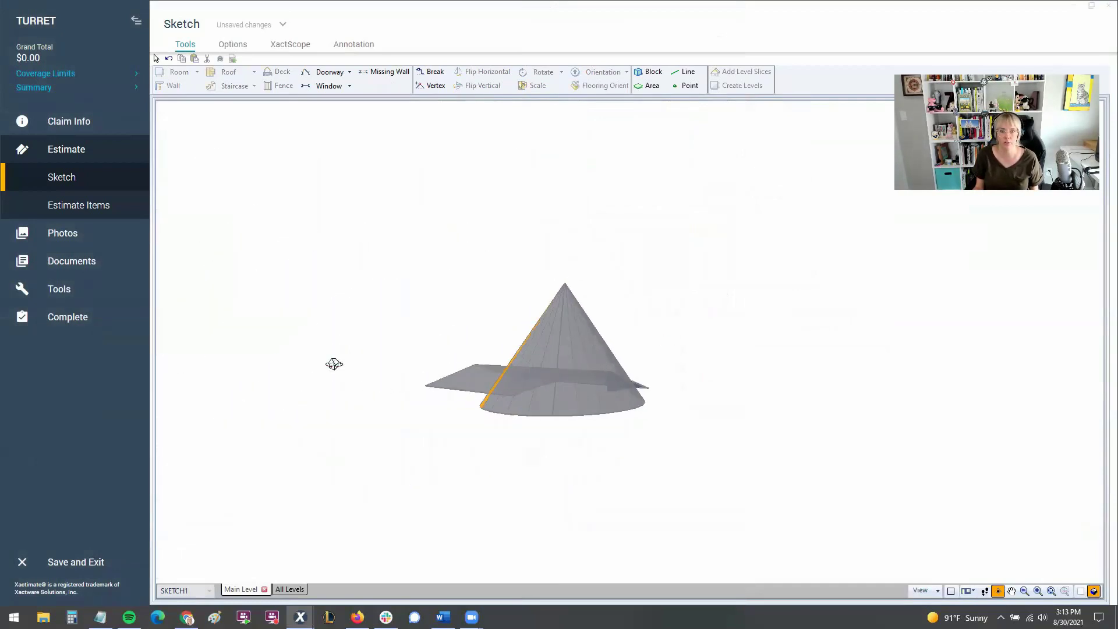
{"action": "left_click_drag", "start_coordinate": [582, 412], "coordinate": [442, 420]}
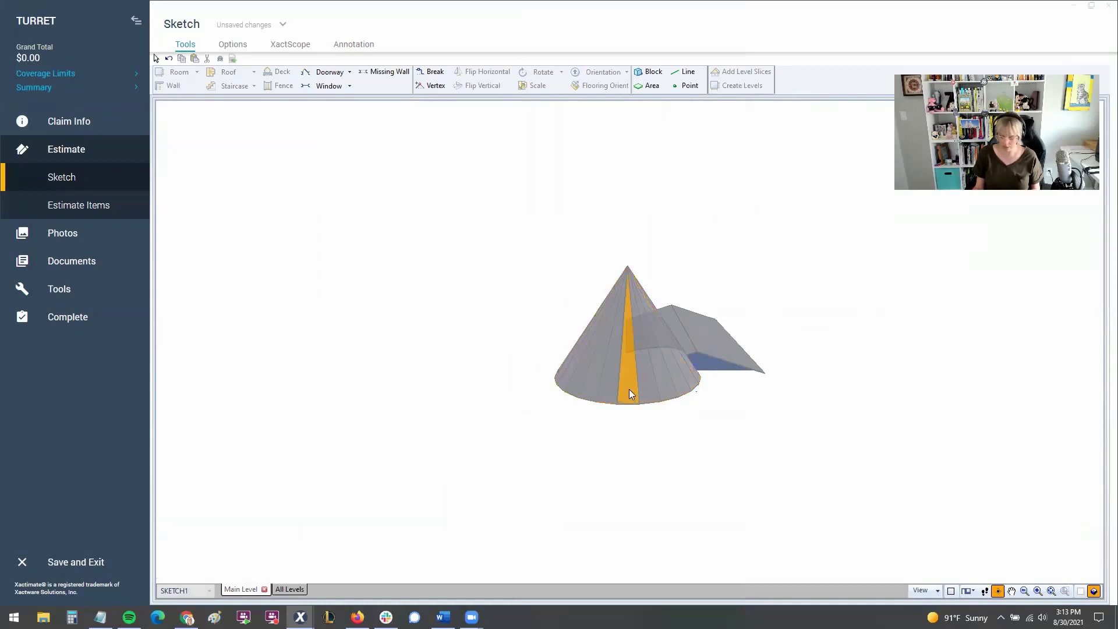
{"action": "key", "text": "Escape"}
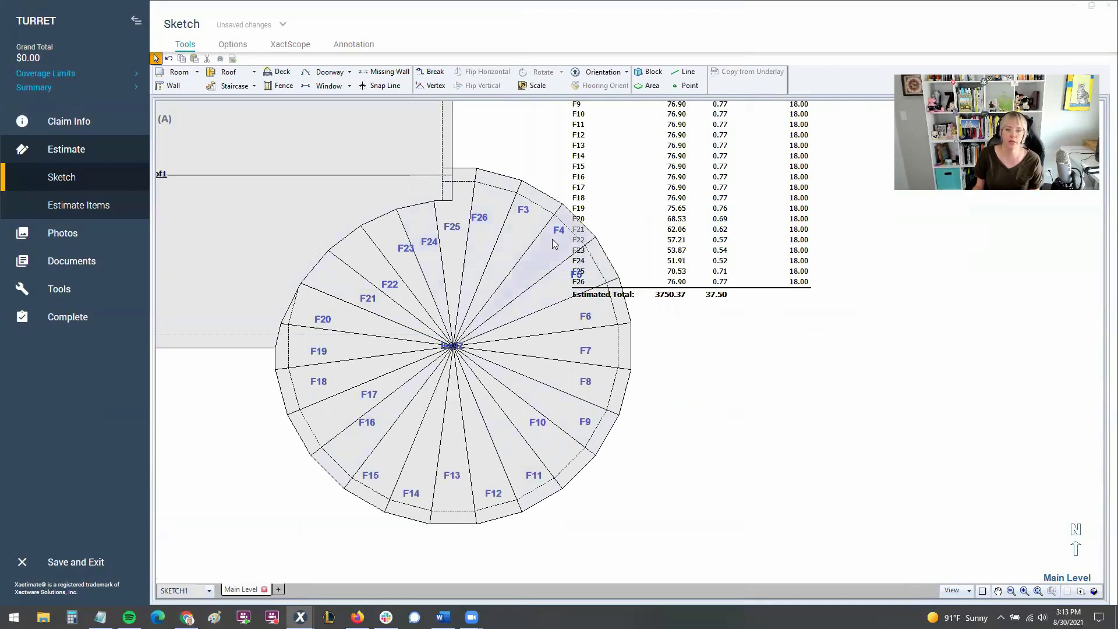
Step: Set turret Roof2's eave height to 2', raising its peak to 29', and view it in 3-D
{"action": "left_click", "coordinate": [452, 348]}
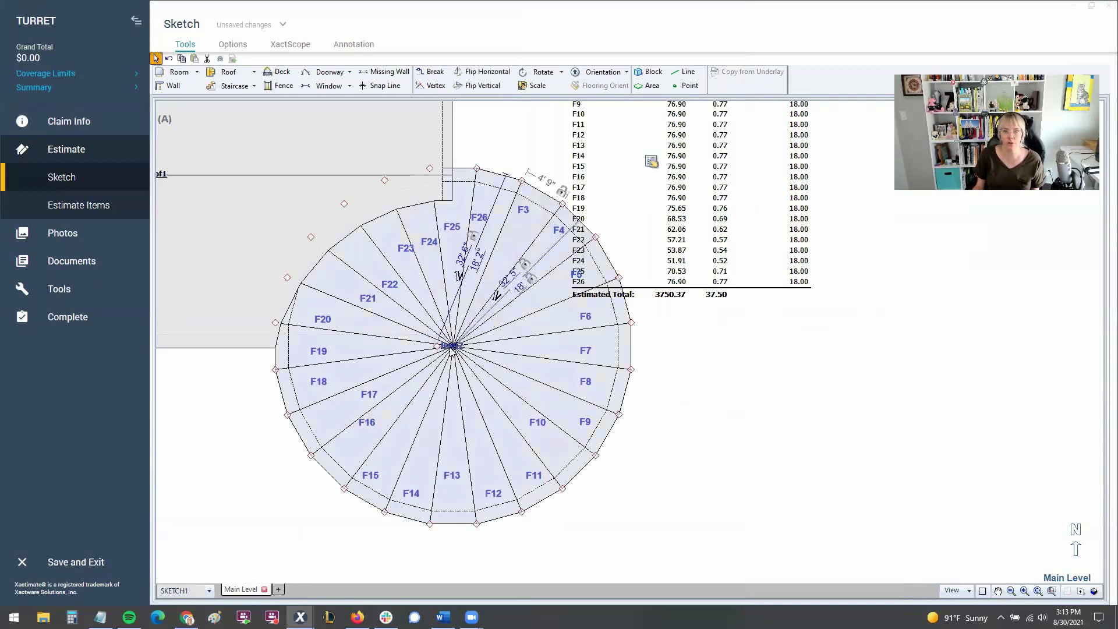
{"action": "left_click", "coordinate": [651, 163]}
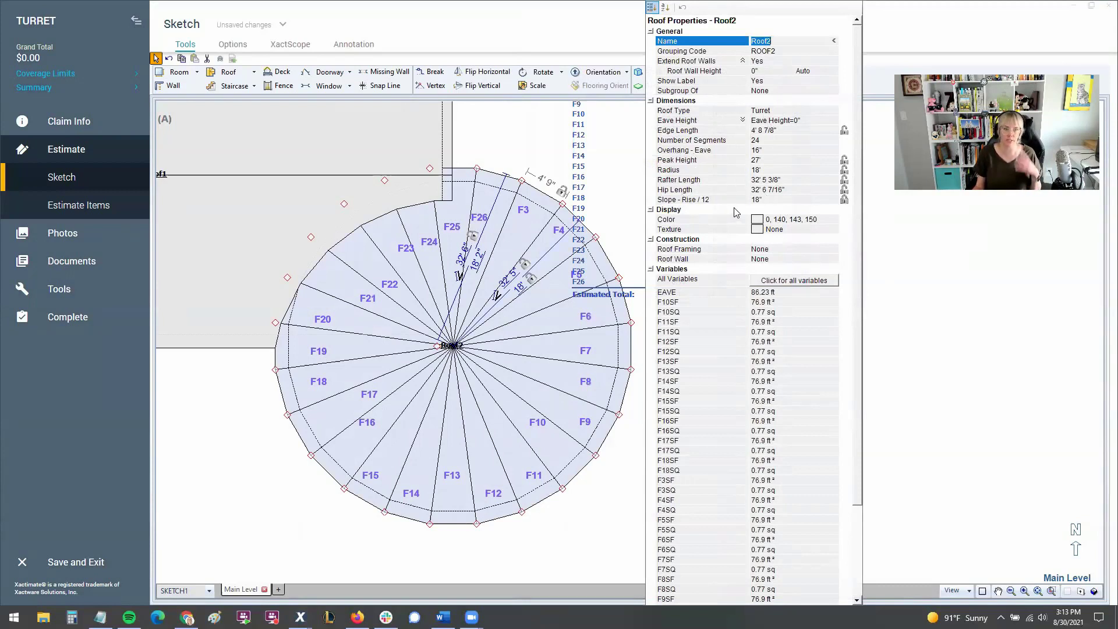
{"action": "left_click", "coordinate": [699, 120]}
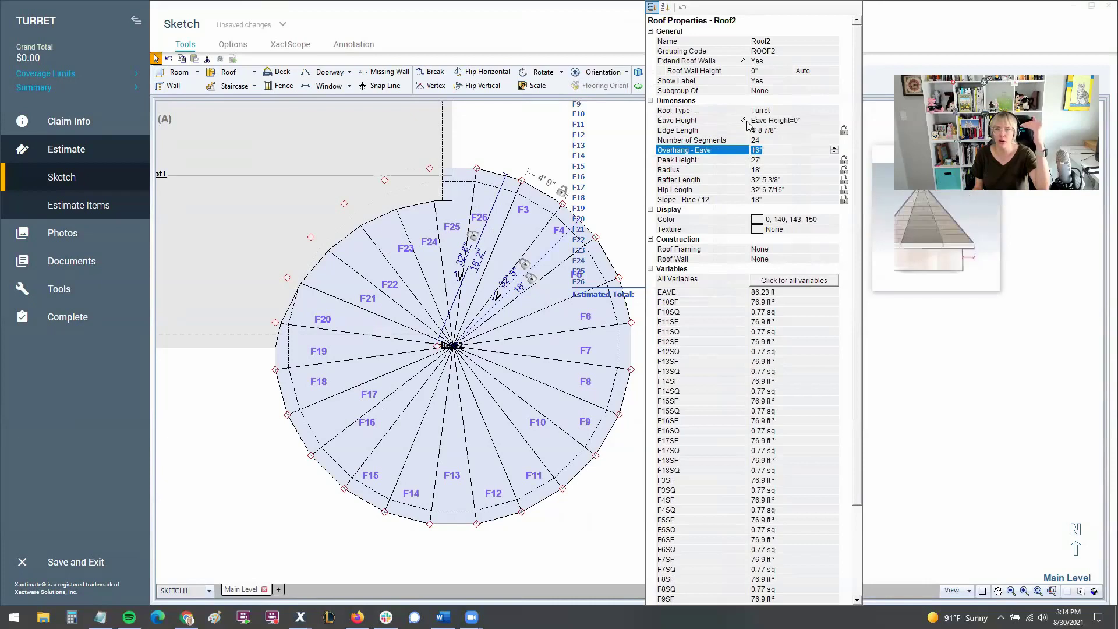
{"action": "left_click", "coordinate": [743, 121]}
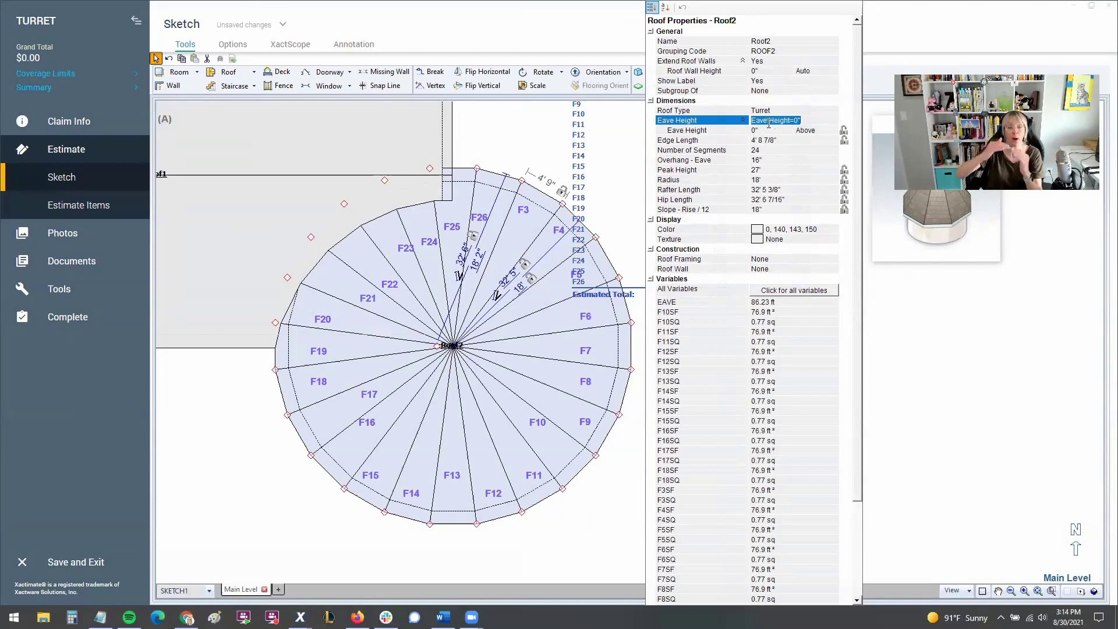
{"action": "left_click", "coordinate": [770, 127]}
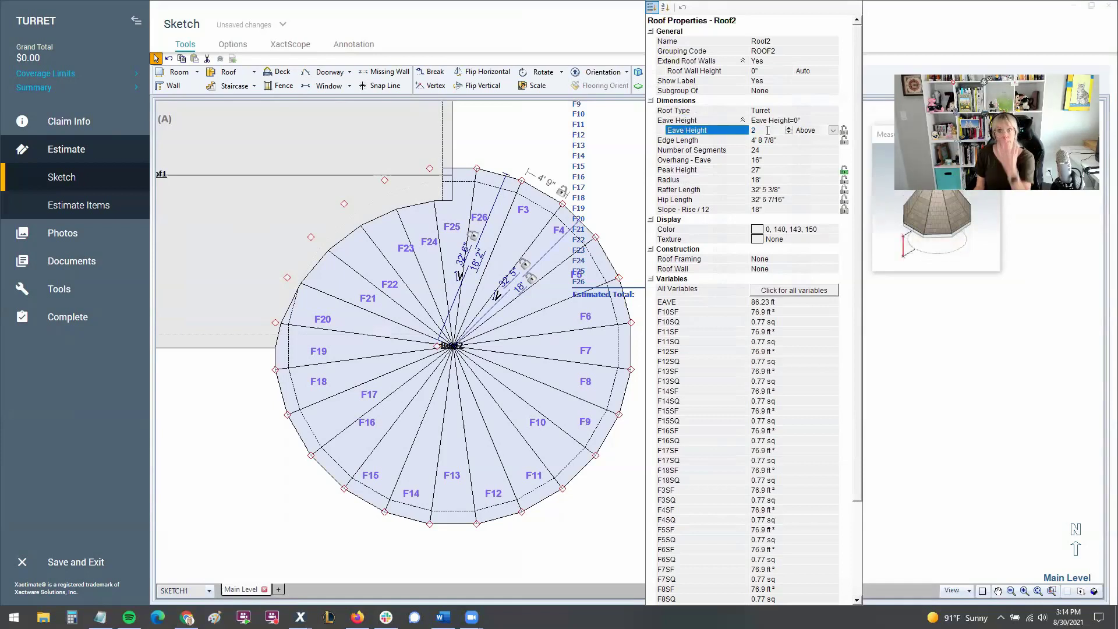
{"action": "left_click", "coordinate": [822, 103]}
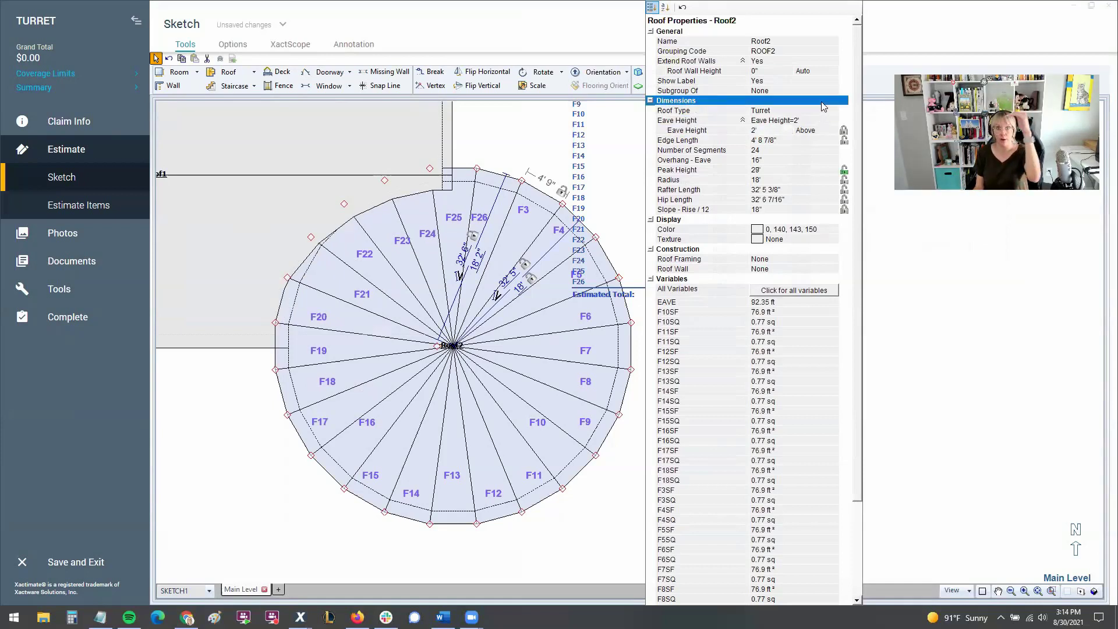
{"action": "left_click", "coordinate": [225, 470]}
{"action": "key", "text": "F3"}
Step: Orbit to a side view, select the roof section adjoining the turret, and return to the 2-D plan
{"action": "mouse_move", "coordinate": [255, 497]}
{"action": "left_mouse_down"}
{"action": "mouse_move", "coordinate": [272, 242]}
{"action": "mouse_move", "coordinate": [282, 277]}
{"action": "mouse_move", "coordinate": [351, 327]}
{"action": "mouse_move", "coordinate": [319, 389]}
{"action": "mouse_move", "coordinate": [579, 367]}
{"action": "mouse_move", "coordinate": [527, 423]}
{"action": "mouse_move", "coordinate": [417, 448]}
{"action": "mouse_move", "coordinate": [389, 410]}
{"action": "mouse_move", "coordinate": [400, 382]}
{"action": "mouse_move", "coordinate": [475, 446]}
{"action": "left_mouse_up"}
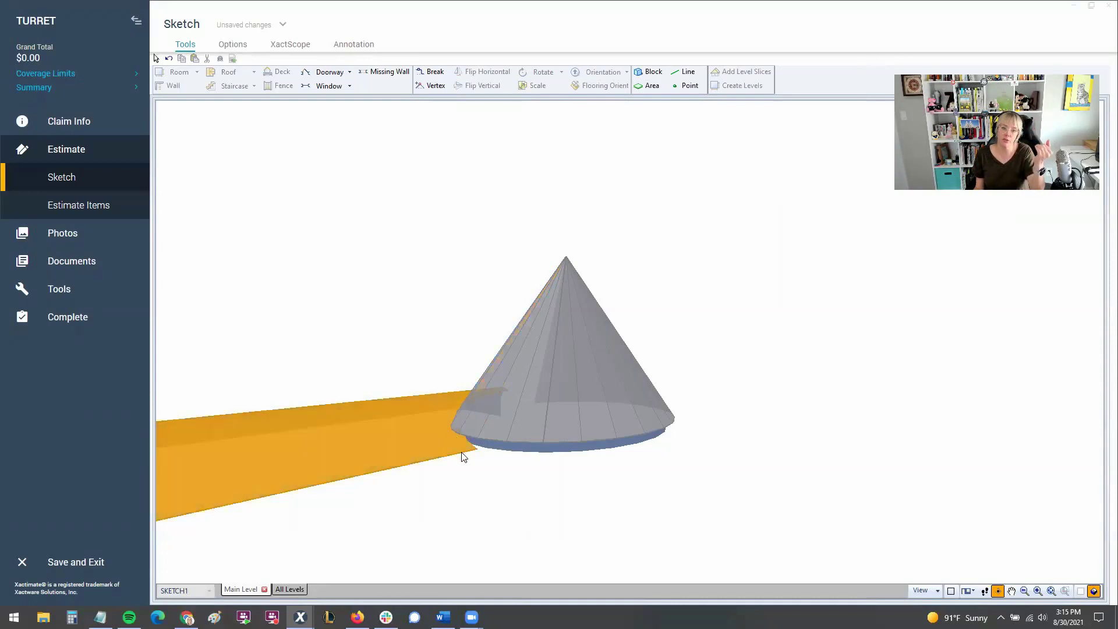
{"action": "left_click", "coordinate": [459, 454]}
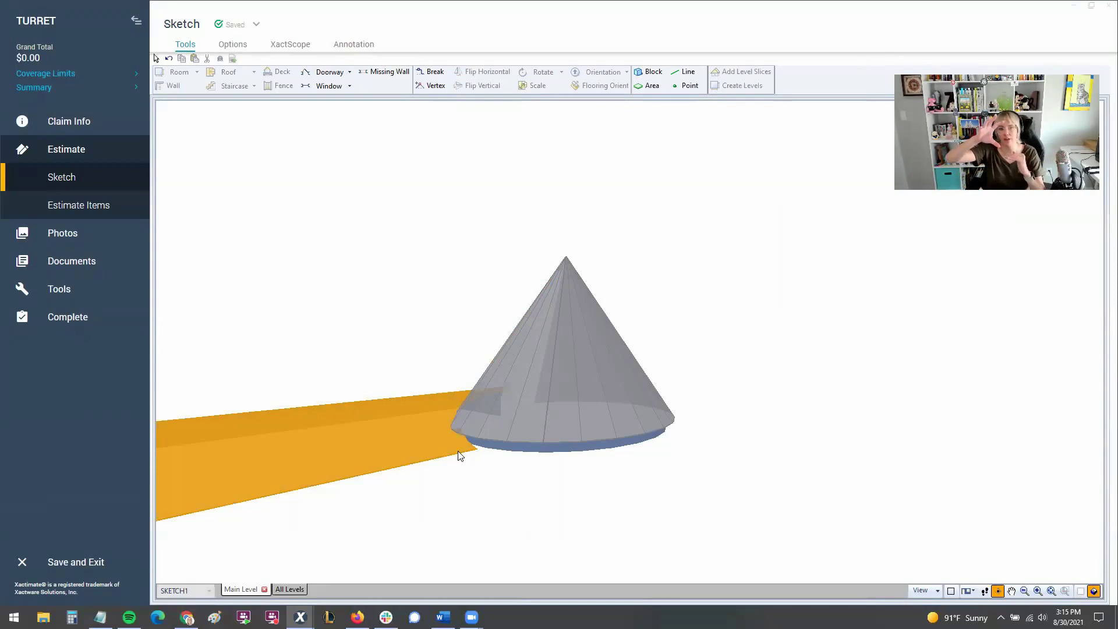
{"action": "key", "text": "ctrl+3"}
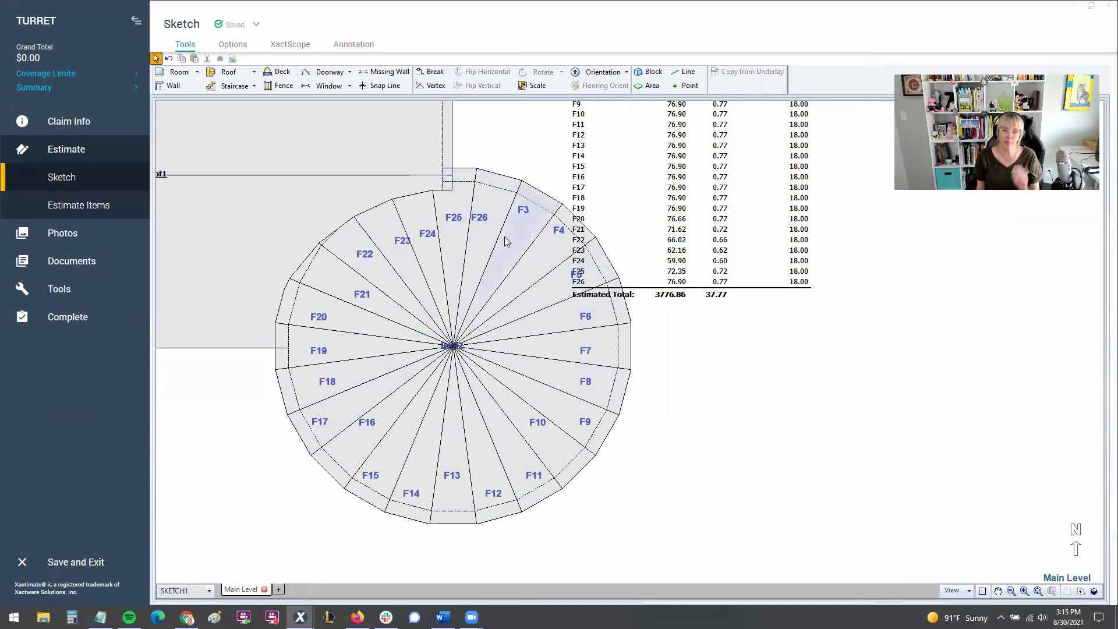
Step: Open Roof2's properties to check its 2' eave height, 29' peak and 18' radius
{"action": "left_click", "coordinate": [453, 345]}
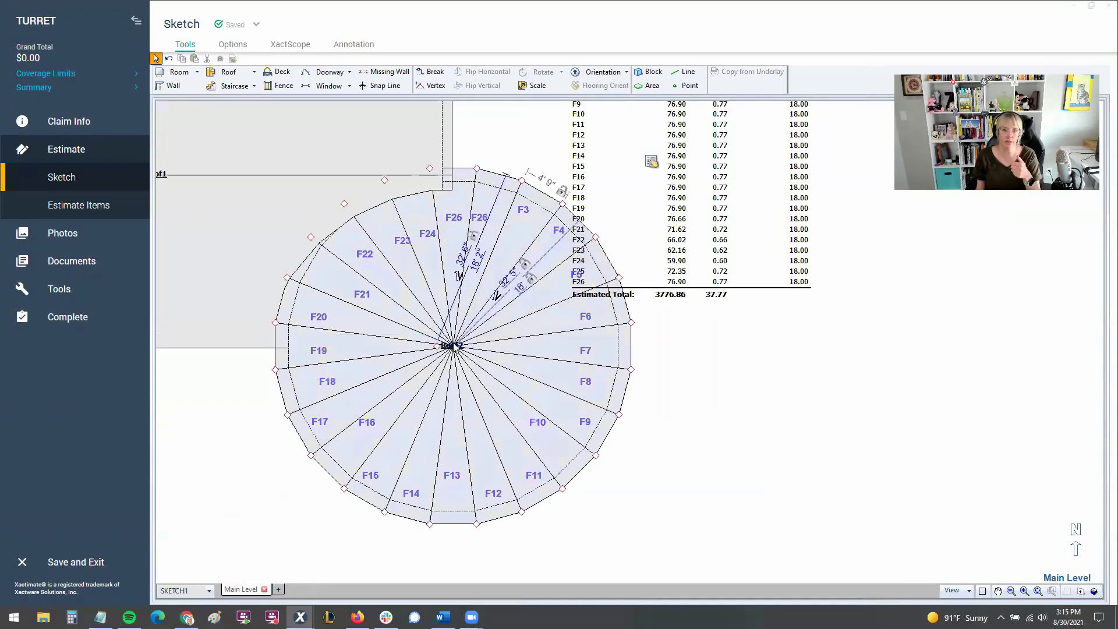
{"action": "left_click", "coordinate": [651, 161]}
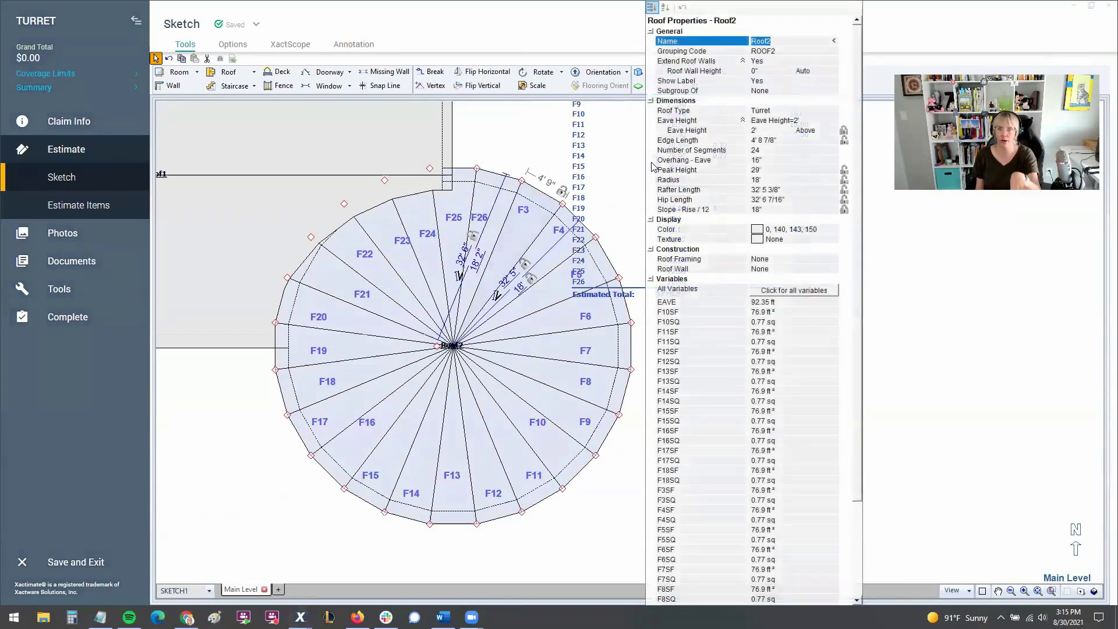